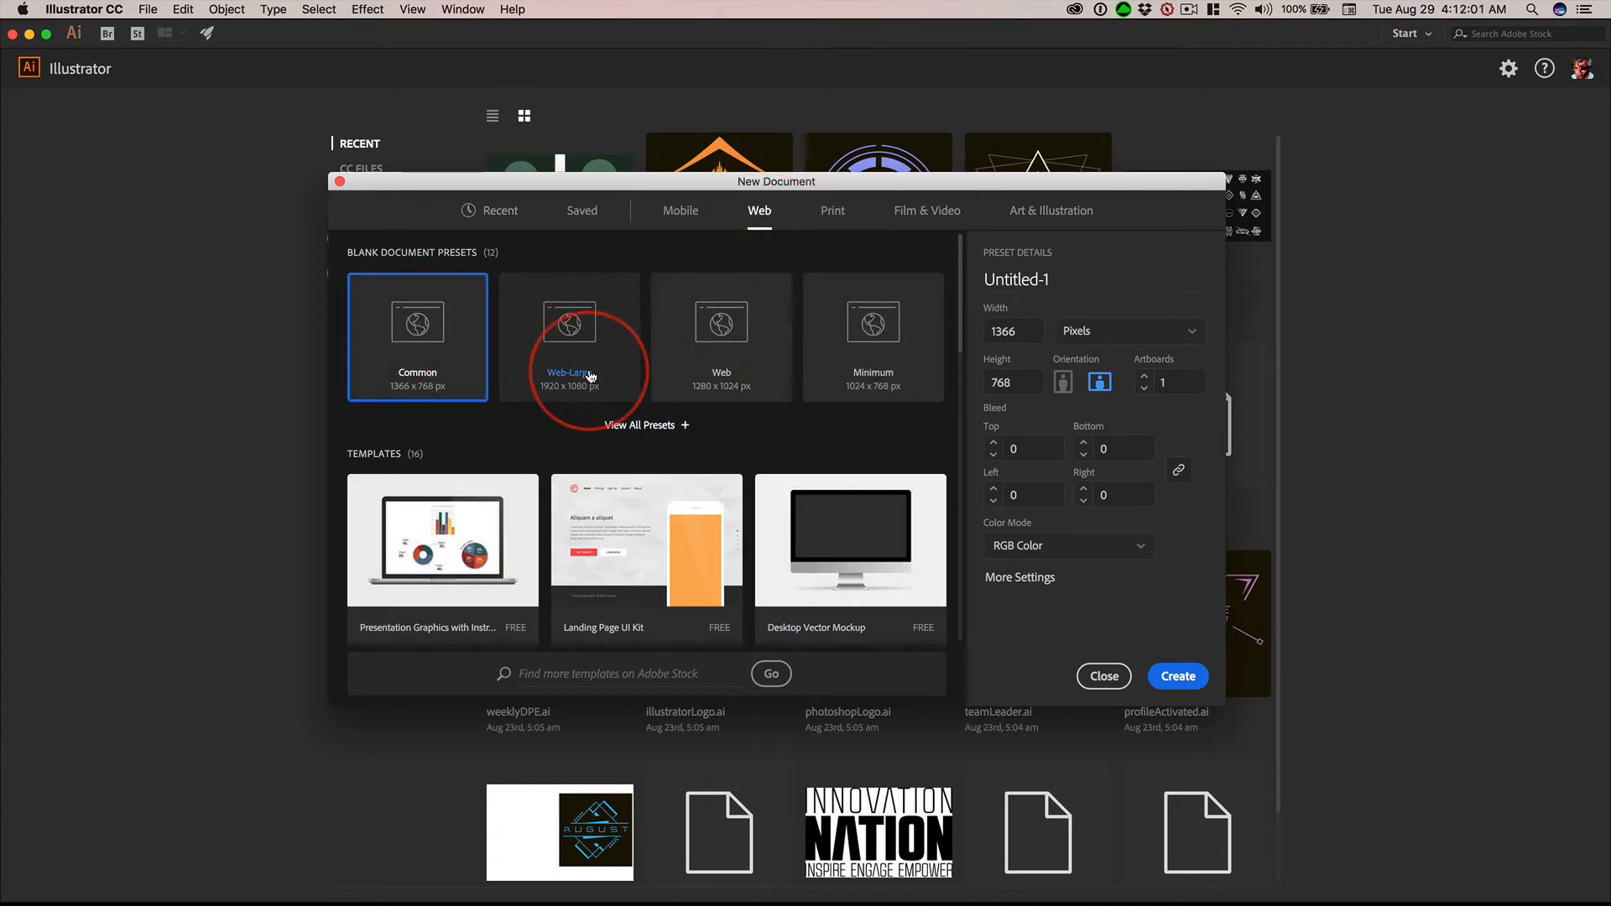
- Expand all the blank web document presets and choose the iMac 27 preset at 2560 x 1440 px
{"action": "left_click", "coordinate": [647, 427]}
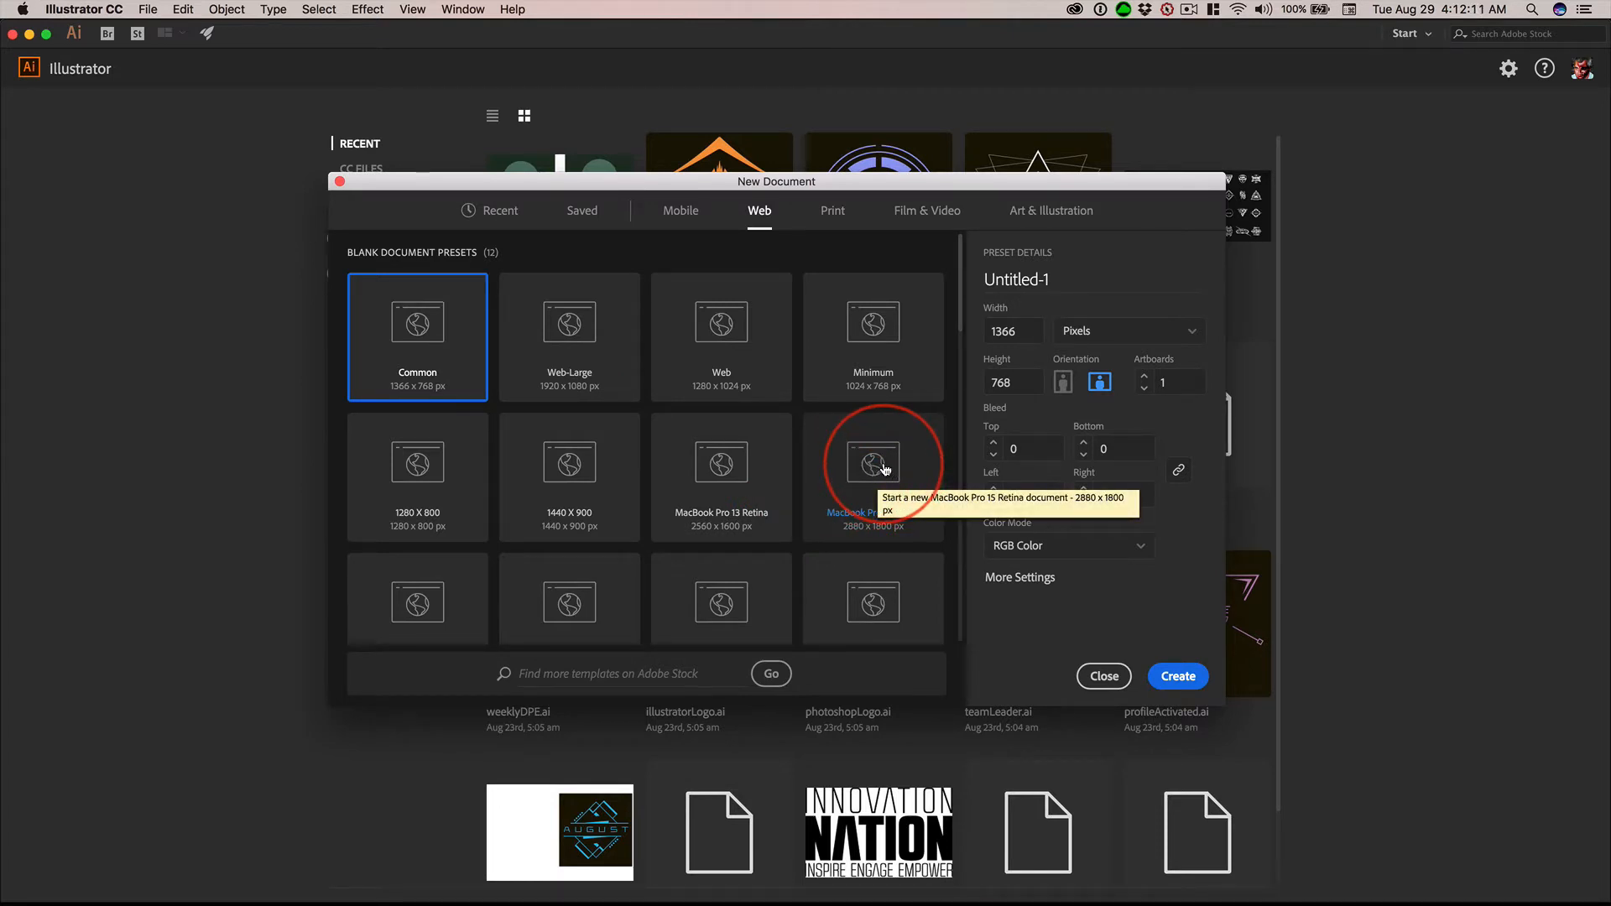
{"action": "scroll", "coordinate": [654, 459], "scroll_direction": "down", "scroll_amount": 2}
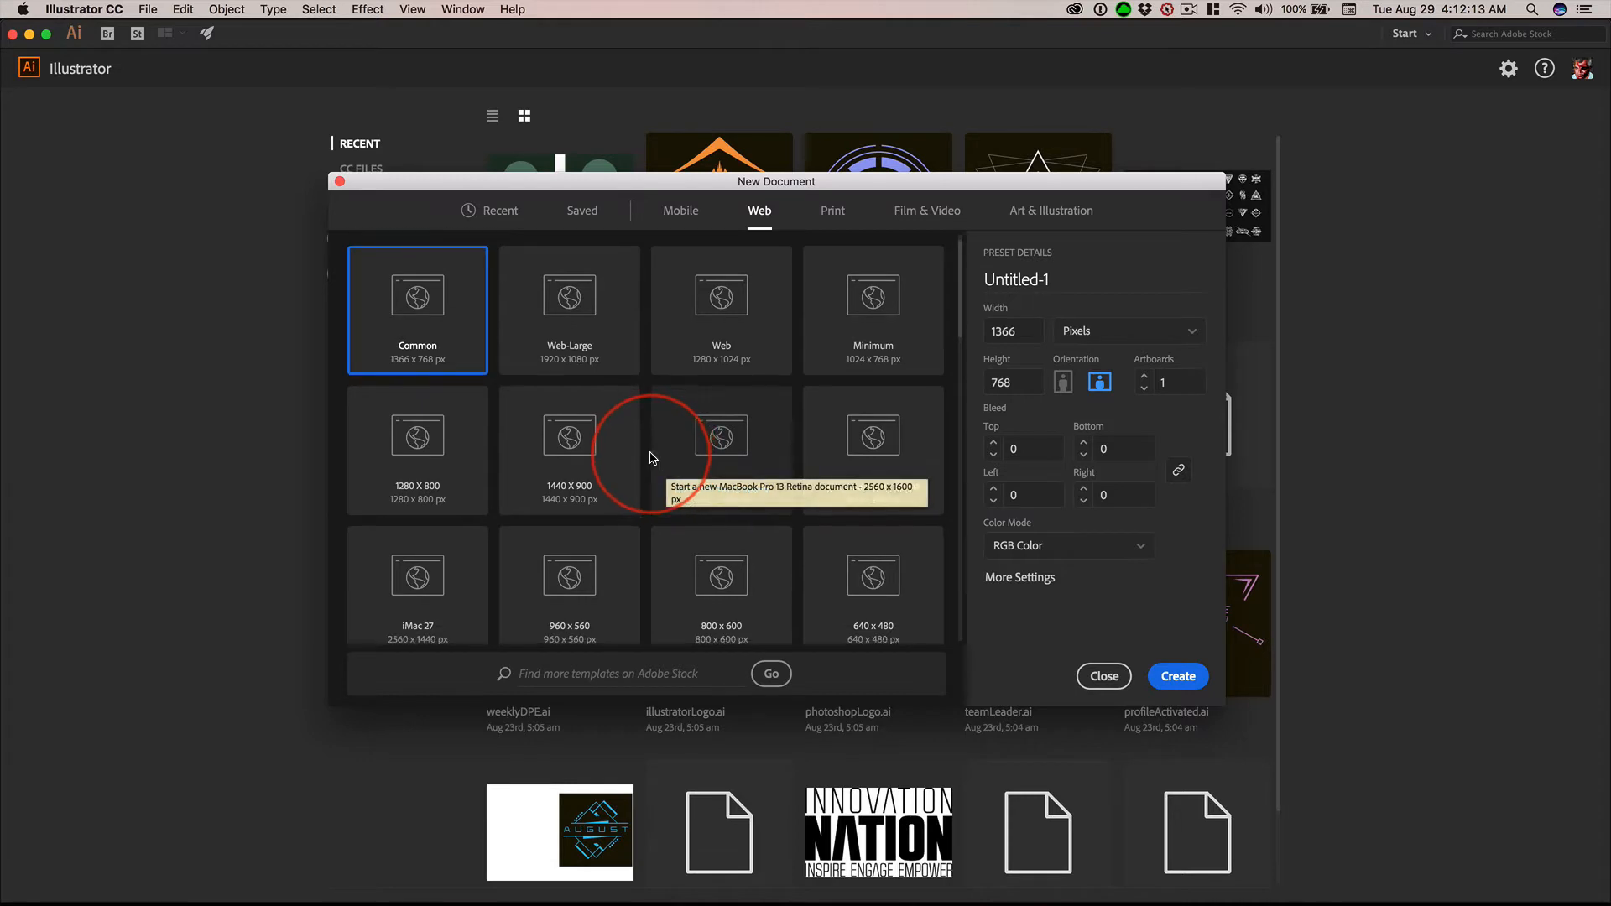
{"action": "scroll", "coordinate": [654, 459], "scroll_direction": "down", "scroll_amount": 8}
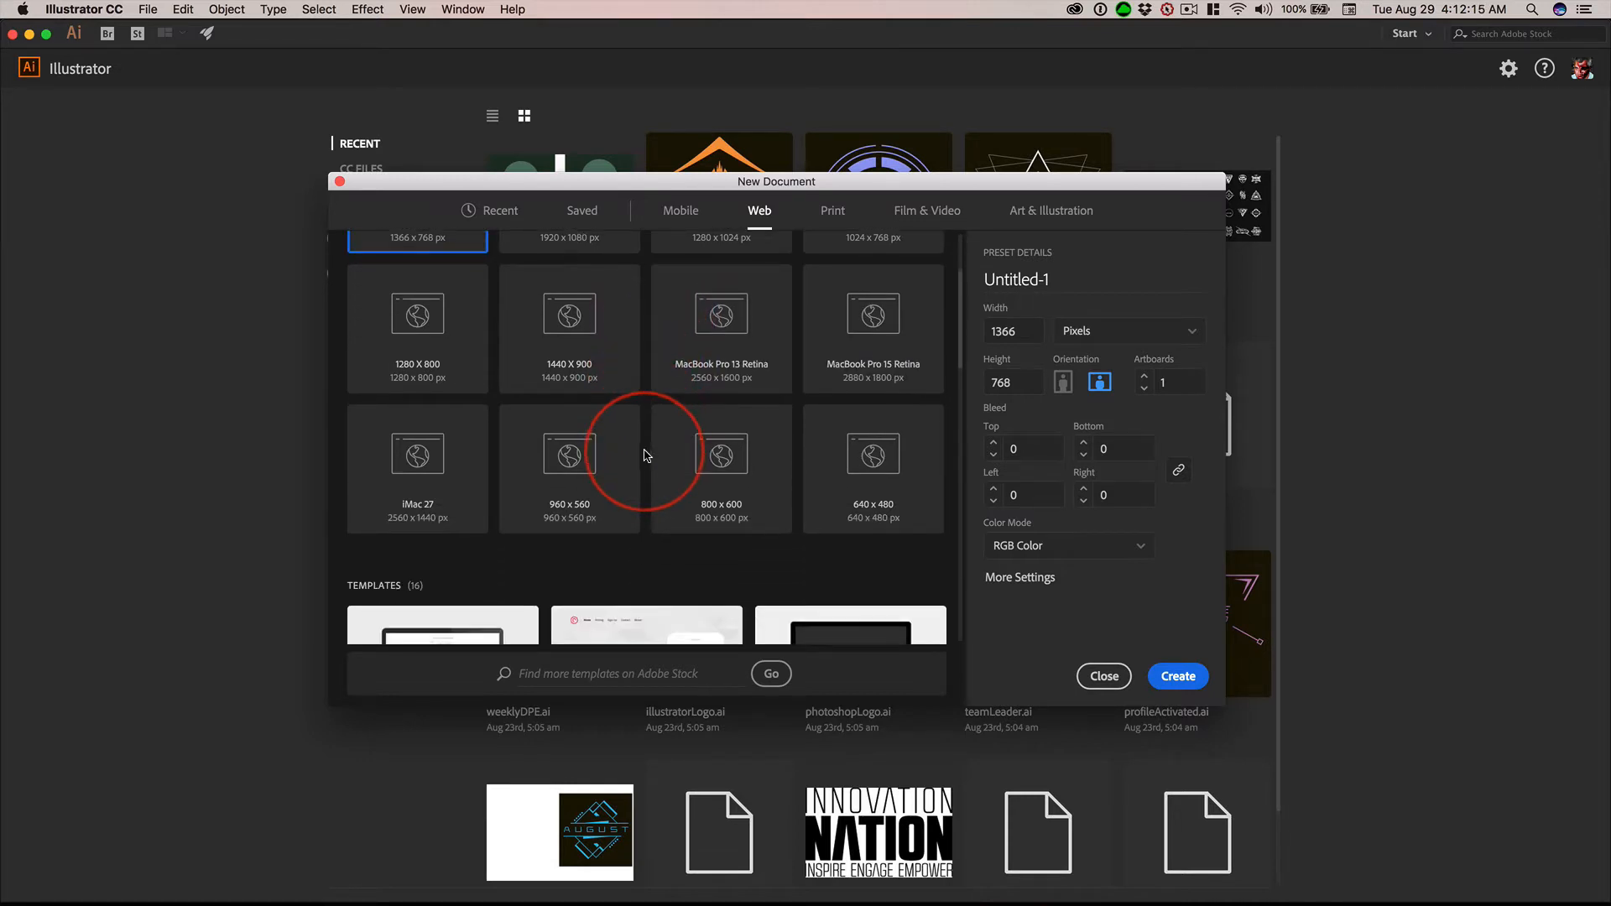
{"action": "scroll", "coordinate": [647, 456], "scroll_direction": "up", "scroll_amount": 2}
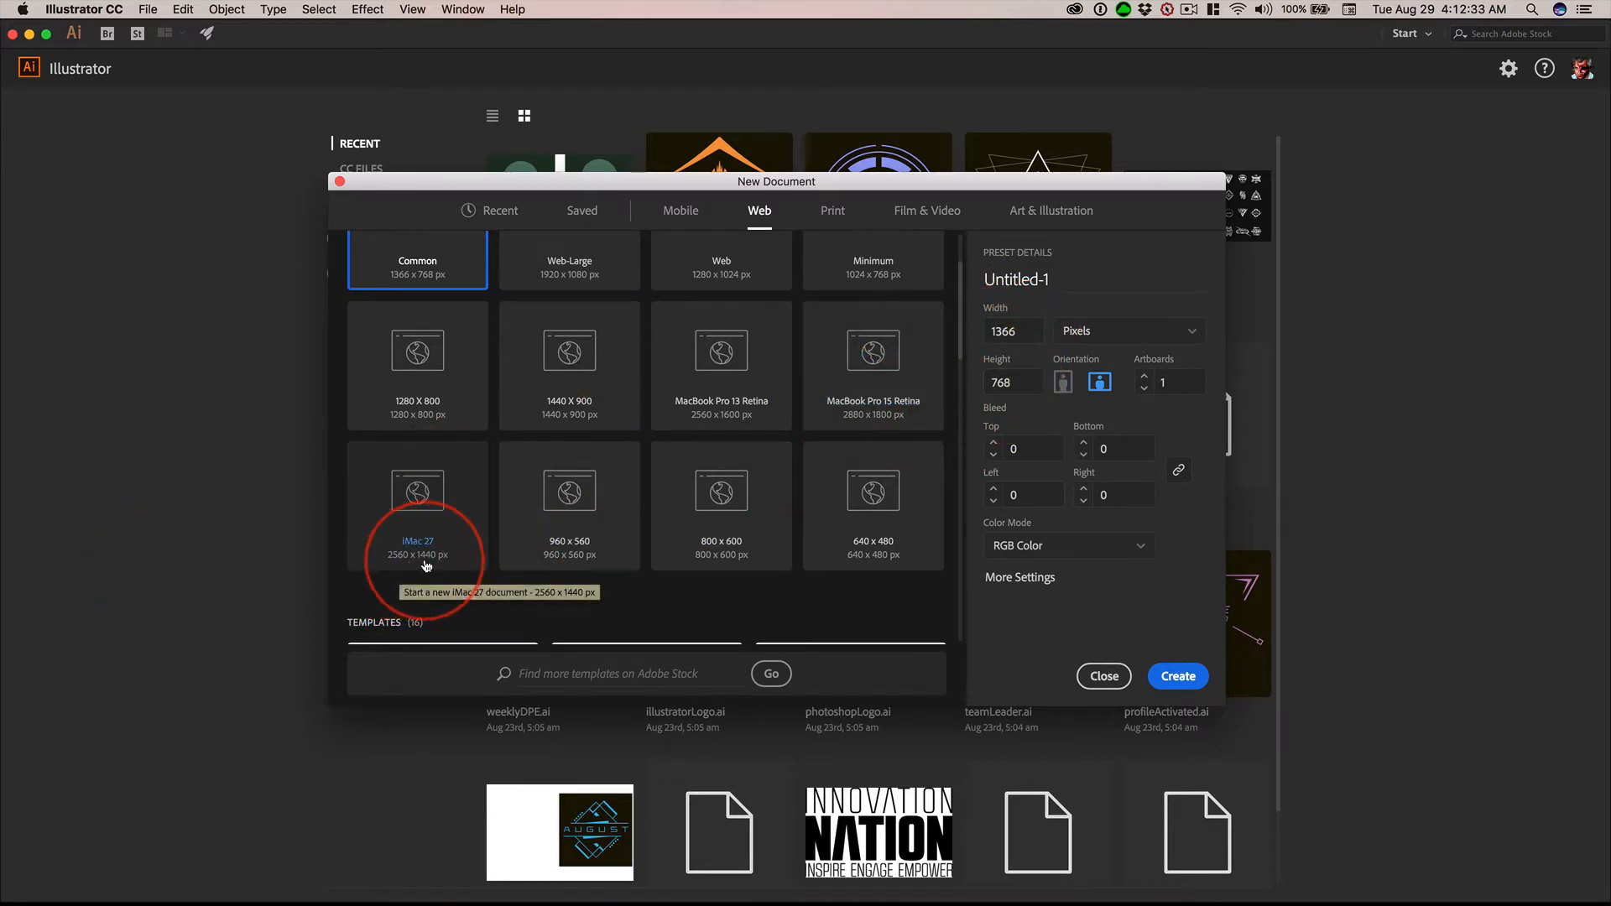
{"action": "left_click", "coordinate": [425, 504]}
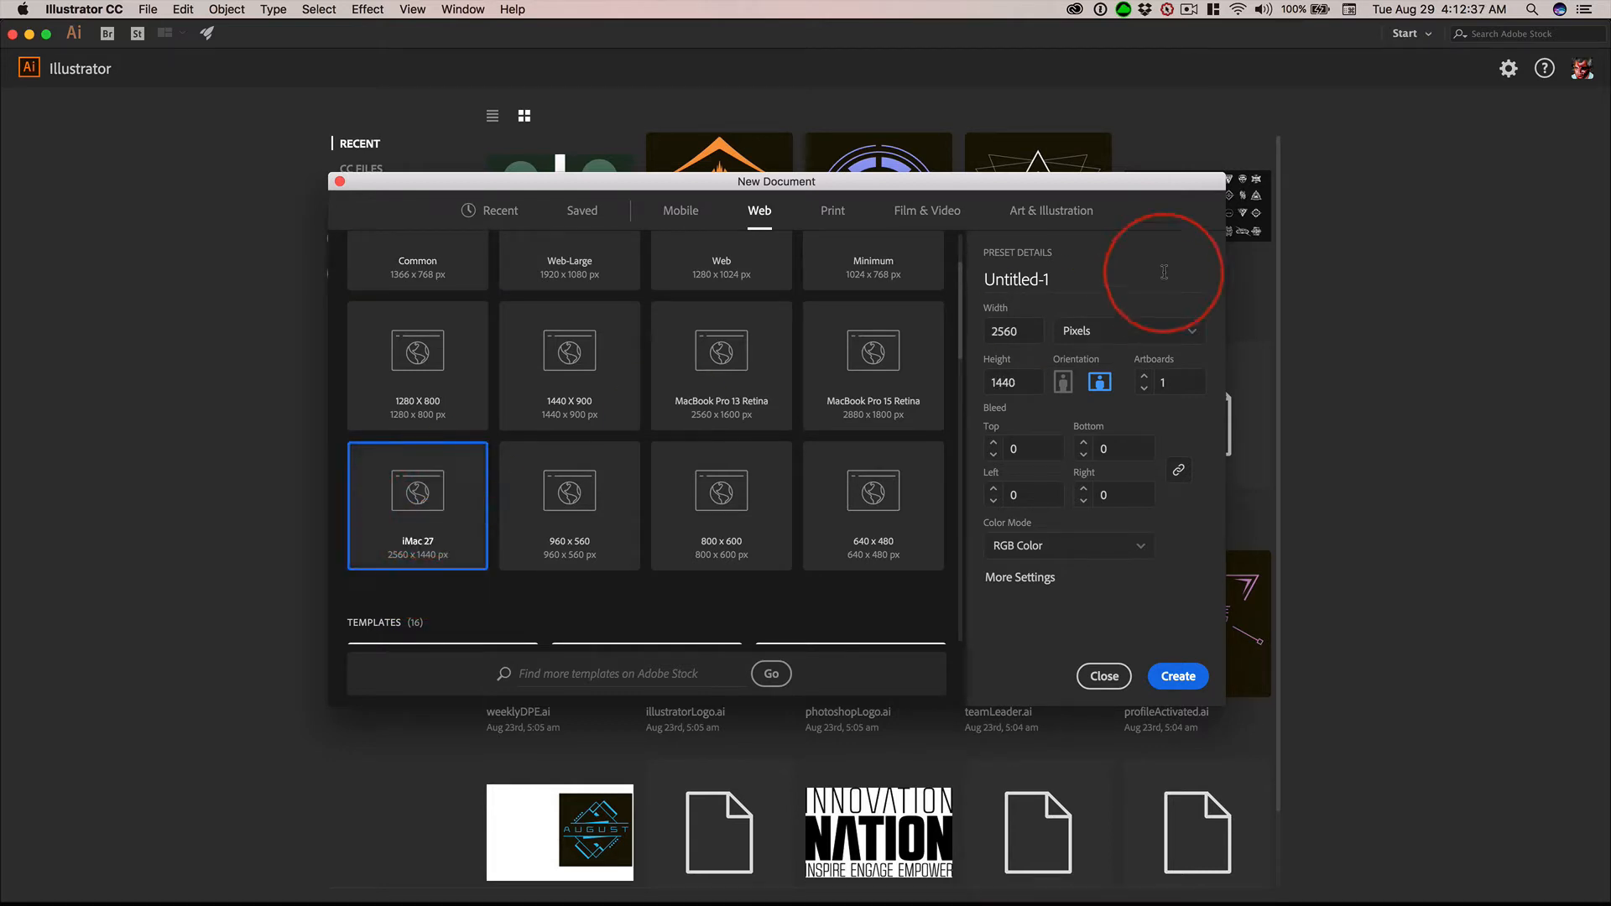
{"action": "double_click", "coordinate": [1029, 334]}
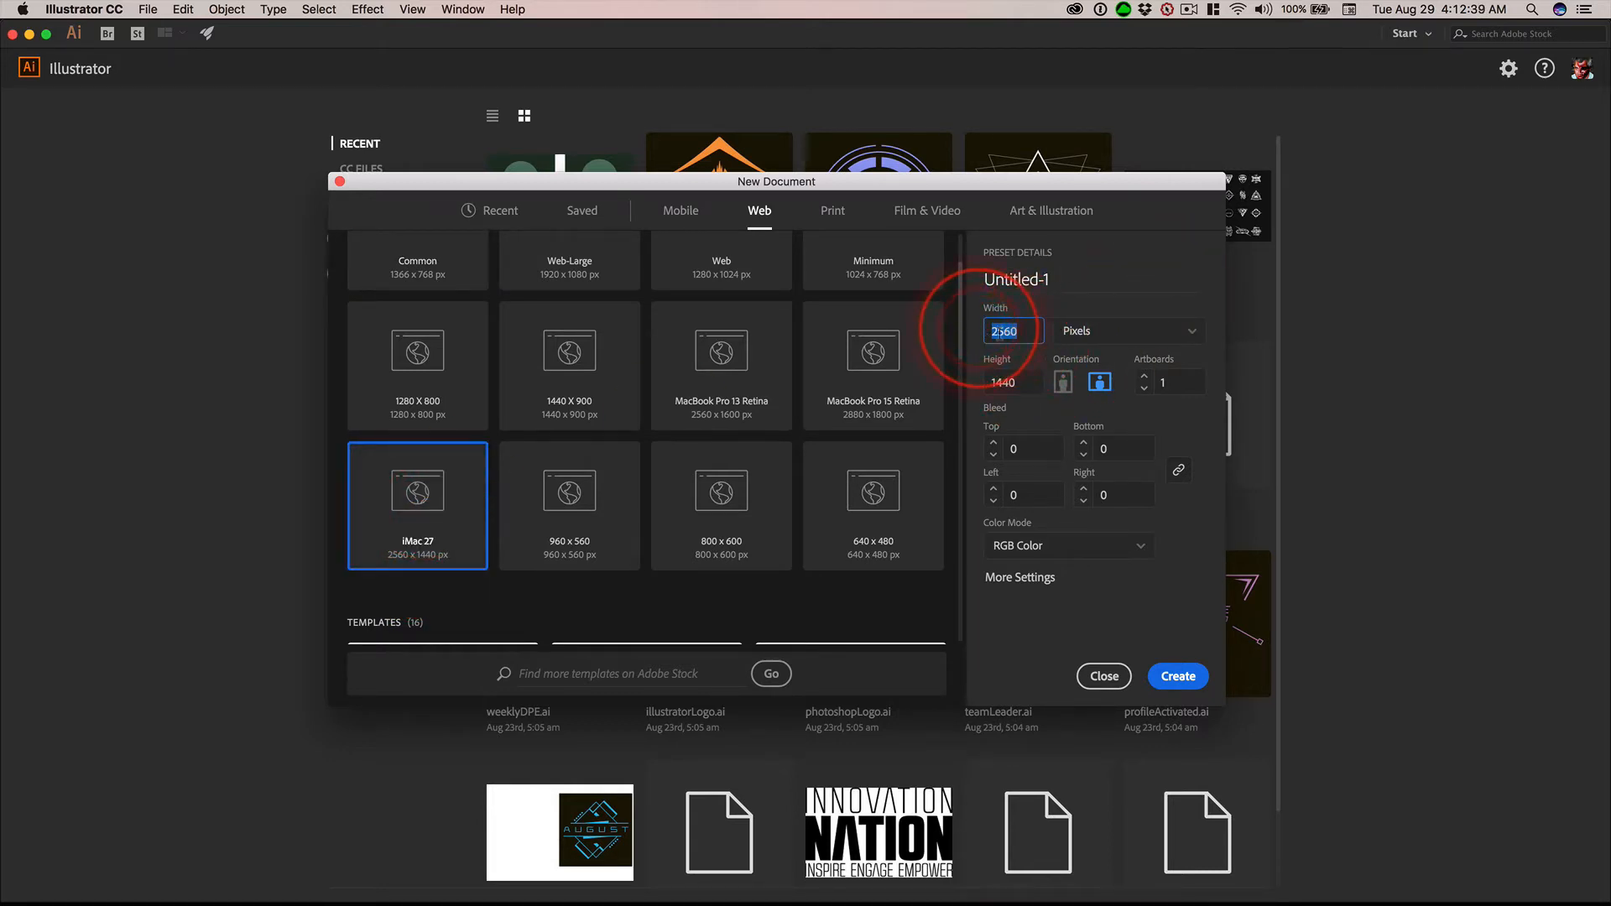
{"action": "double_click", "coordinate": [1007, 382]}
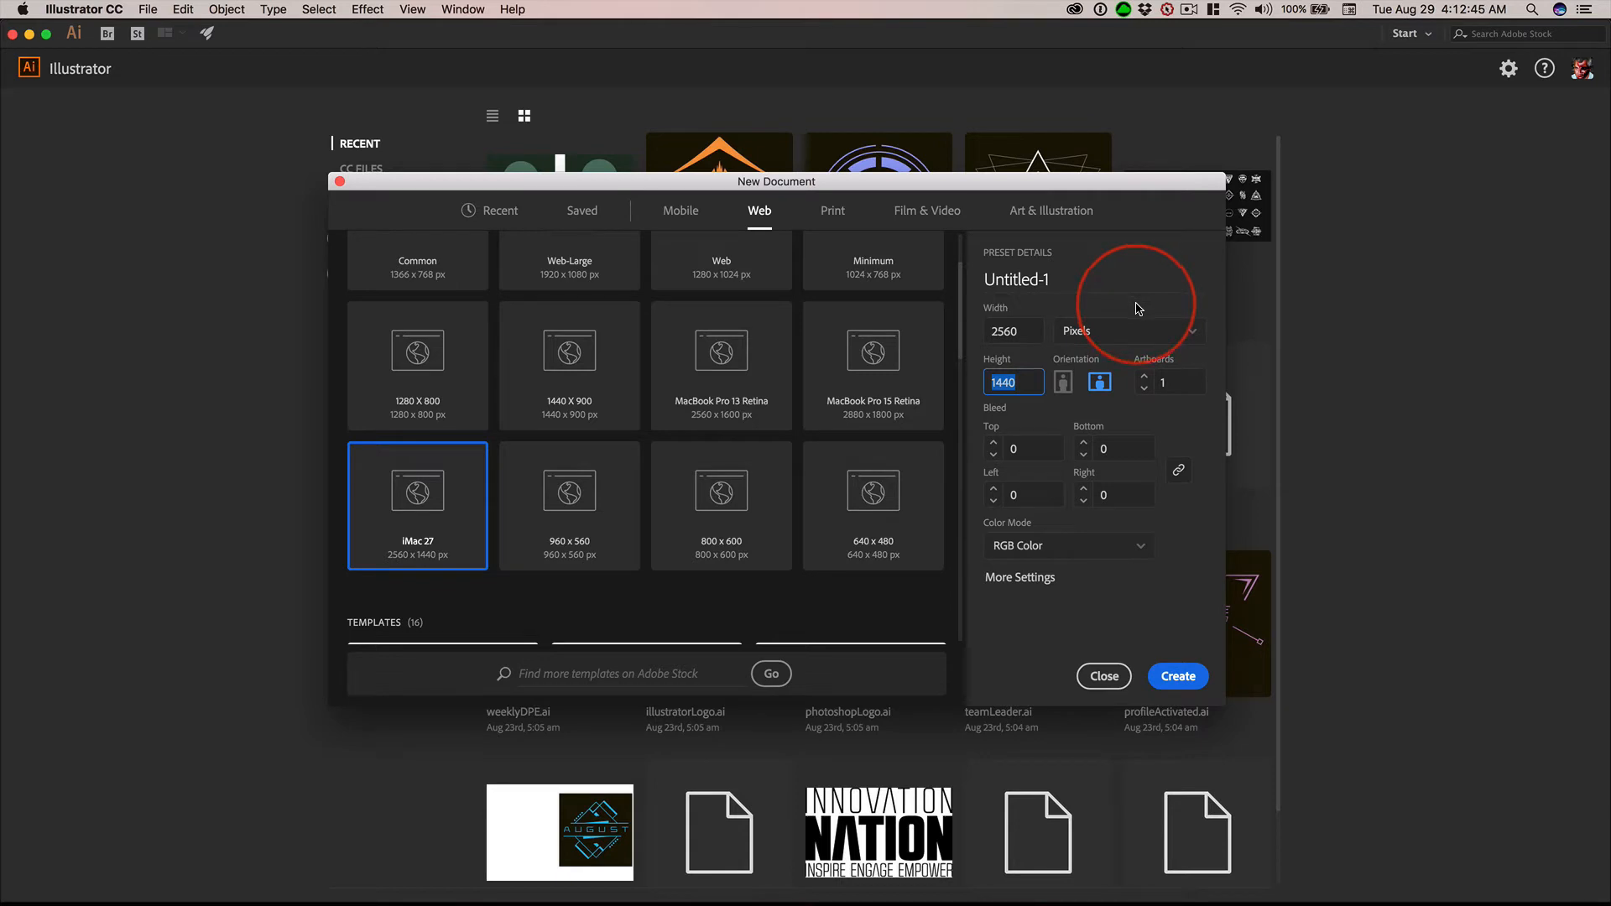
{"action": "double_click", "coordinate": [1030, 328]}
{"action": "double_click", "coordinate": [985, 378]}
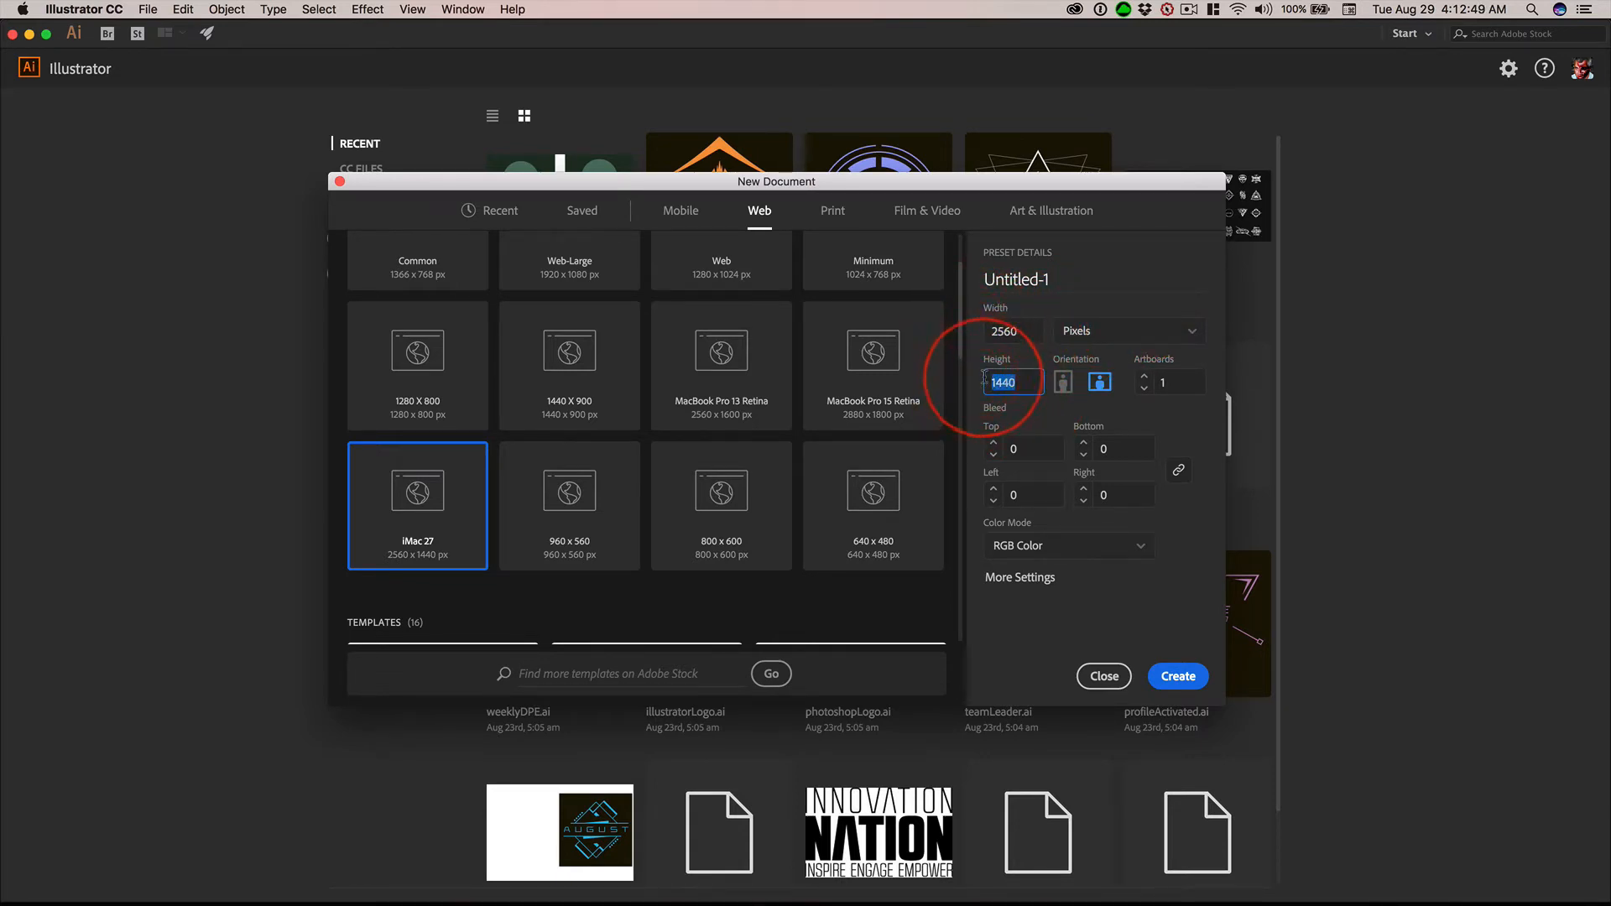
{"action": "left_click", "coordinate": [1059, 311]}
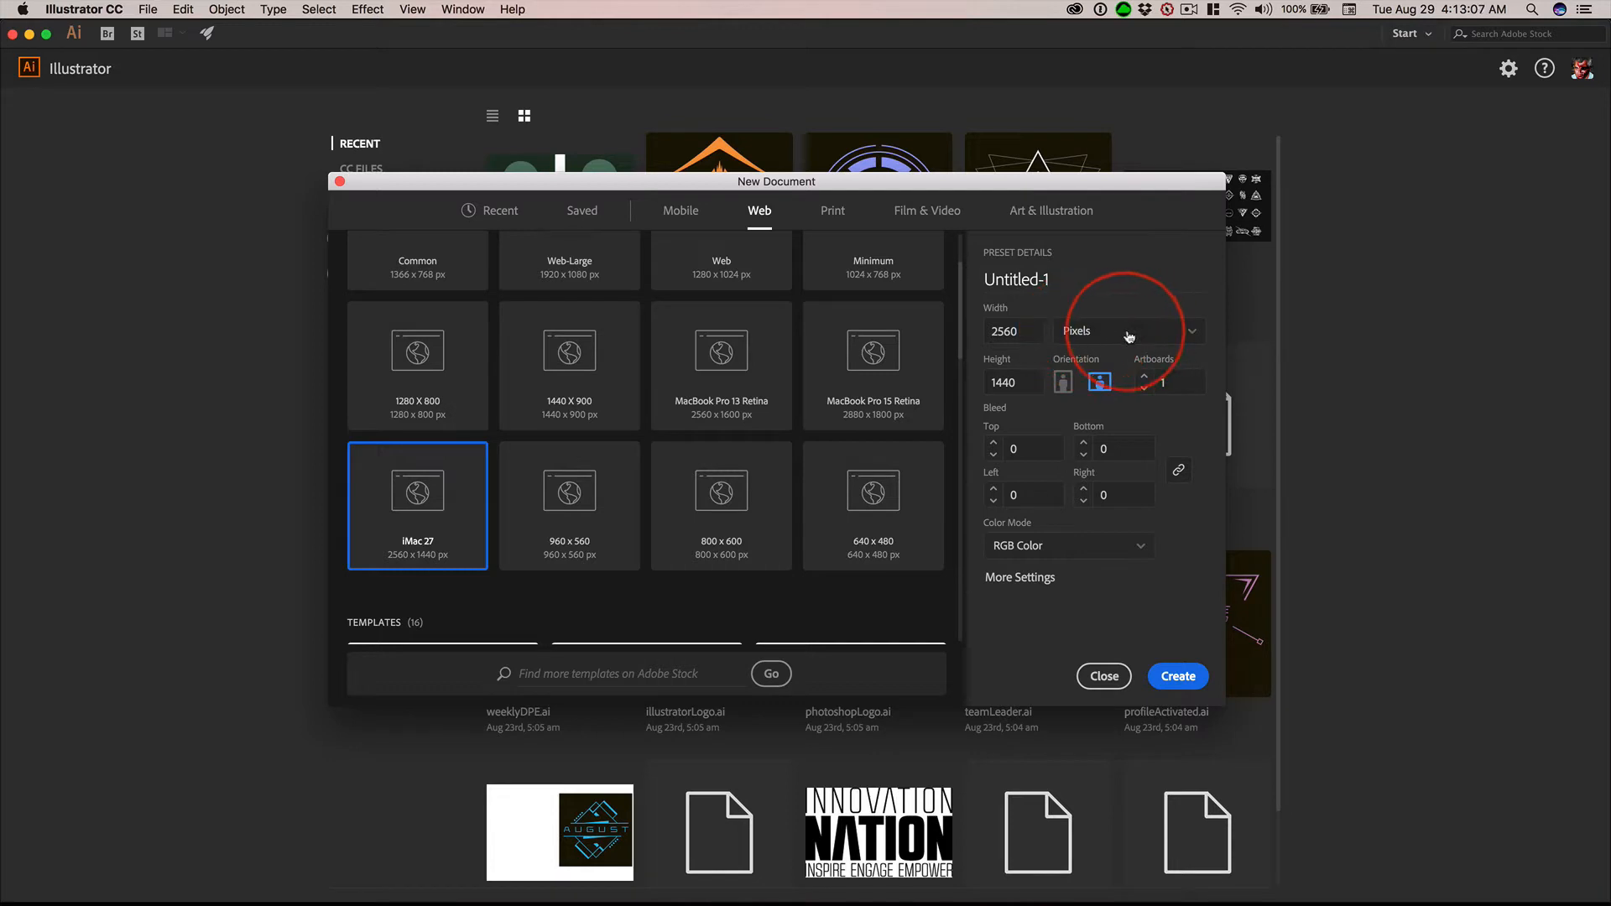
- Name the new document dPic01 and create it
{"action": "left_click", "coordinate": [1056, 278]}
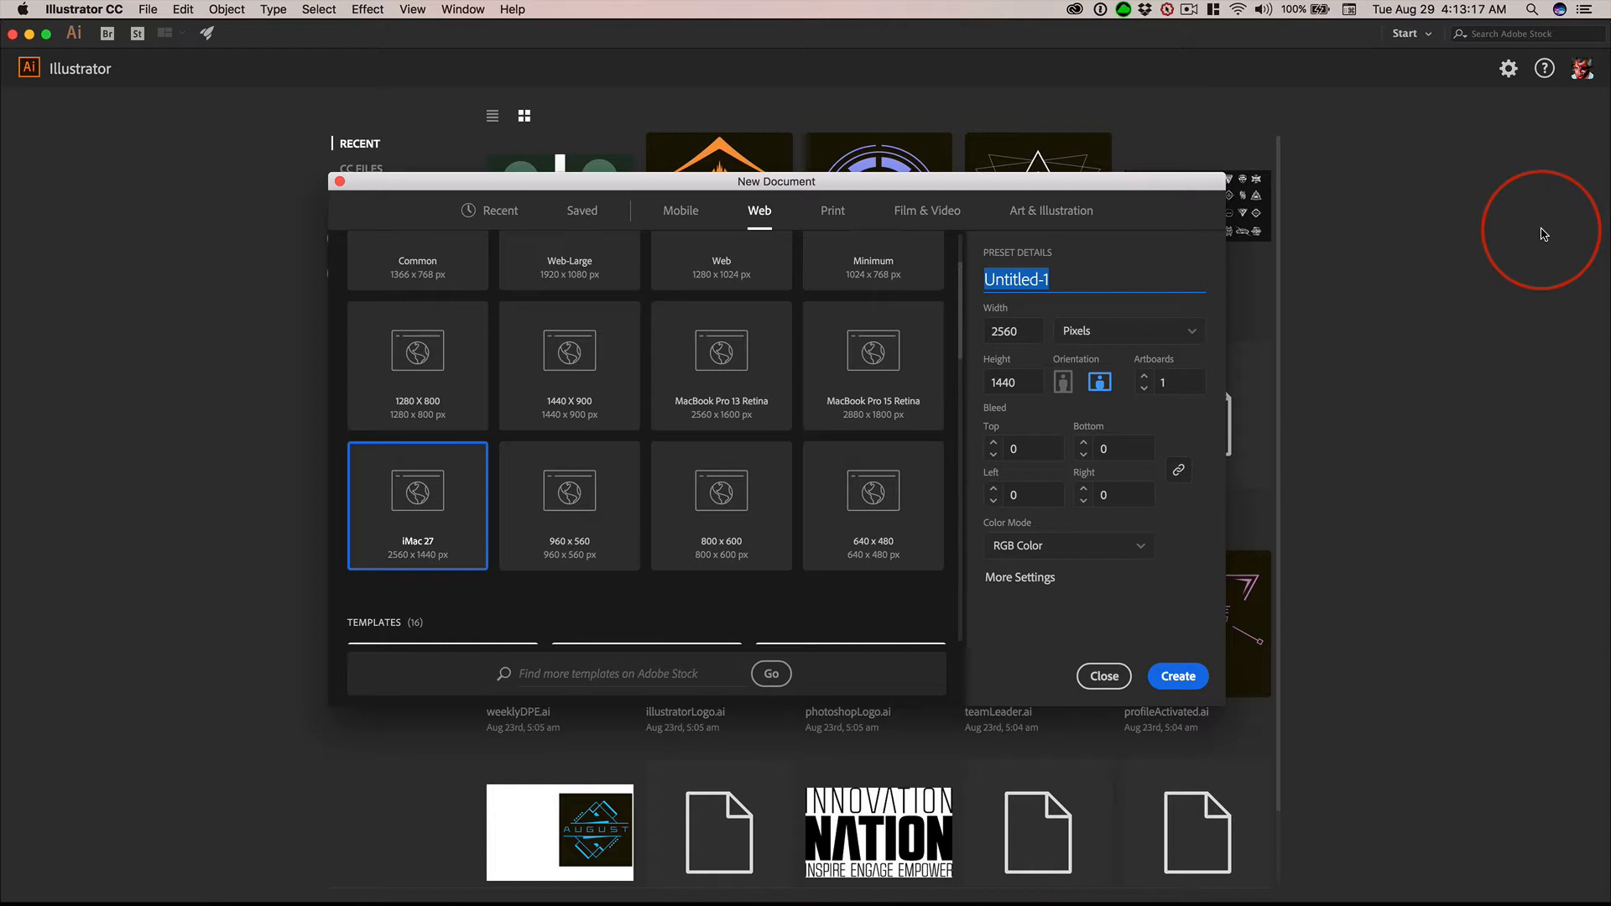
{"action": "key", "text": "shift"}
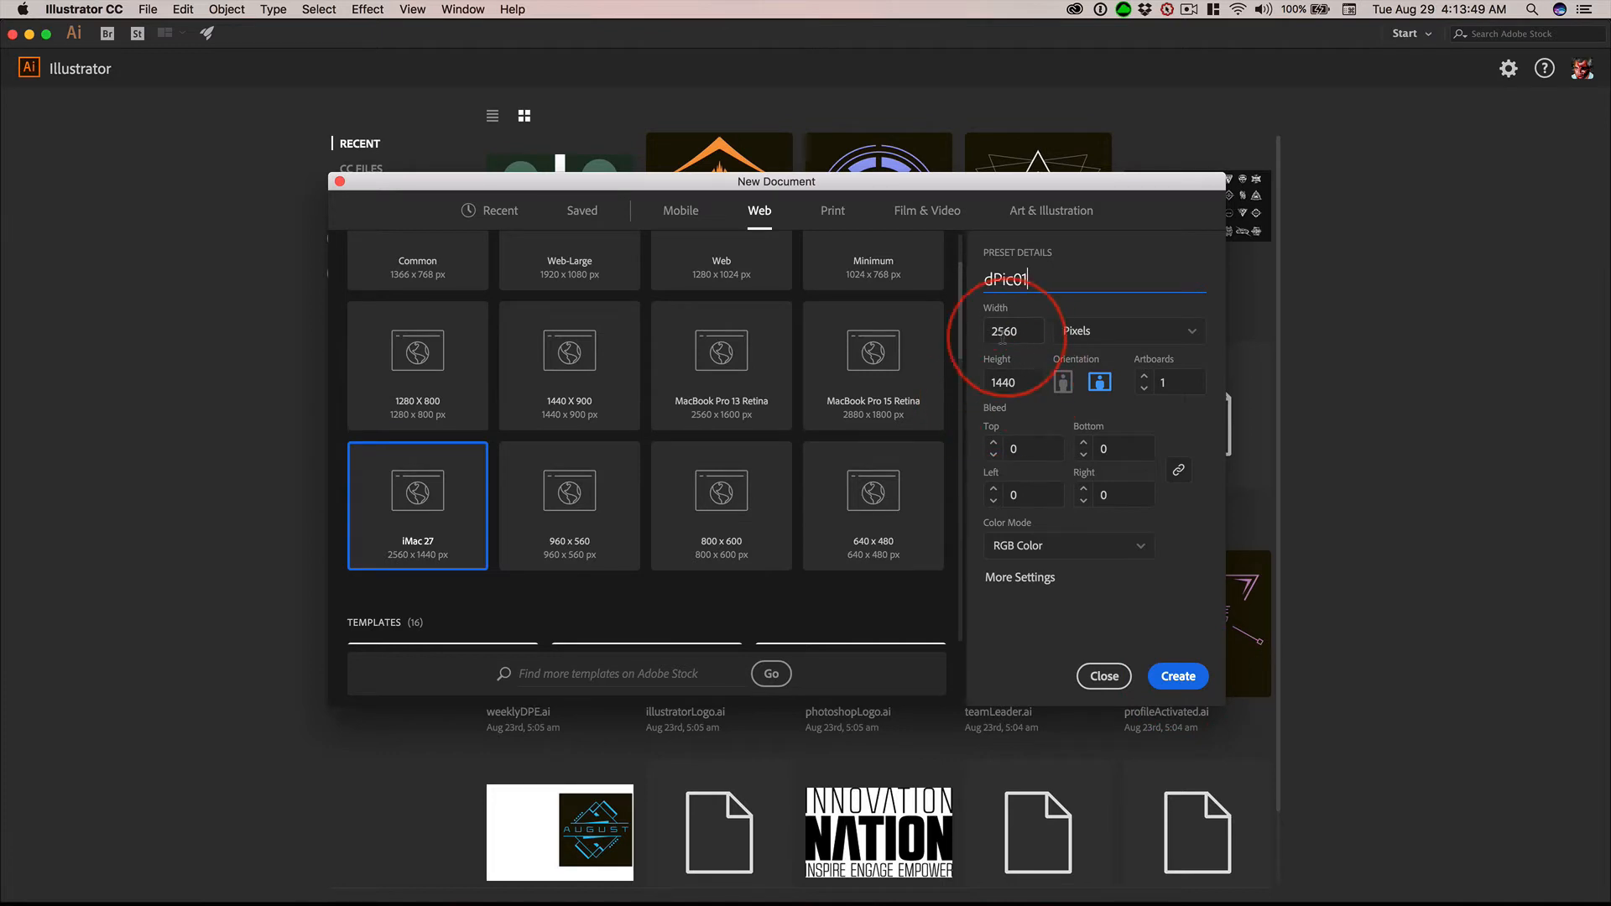
{"action": "left_click", "coordinate": [1178, 676]}
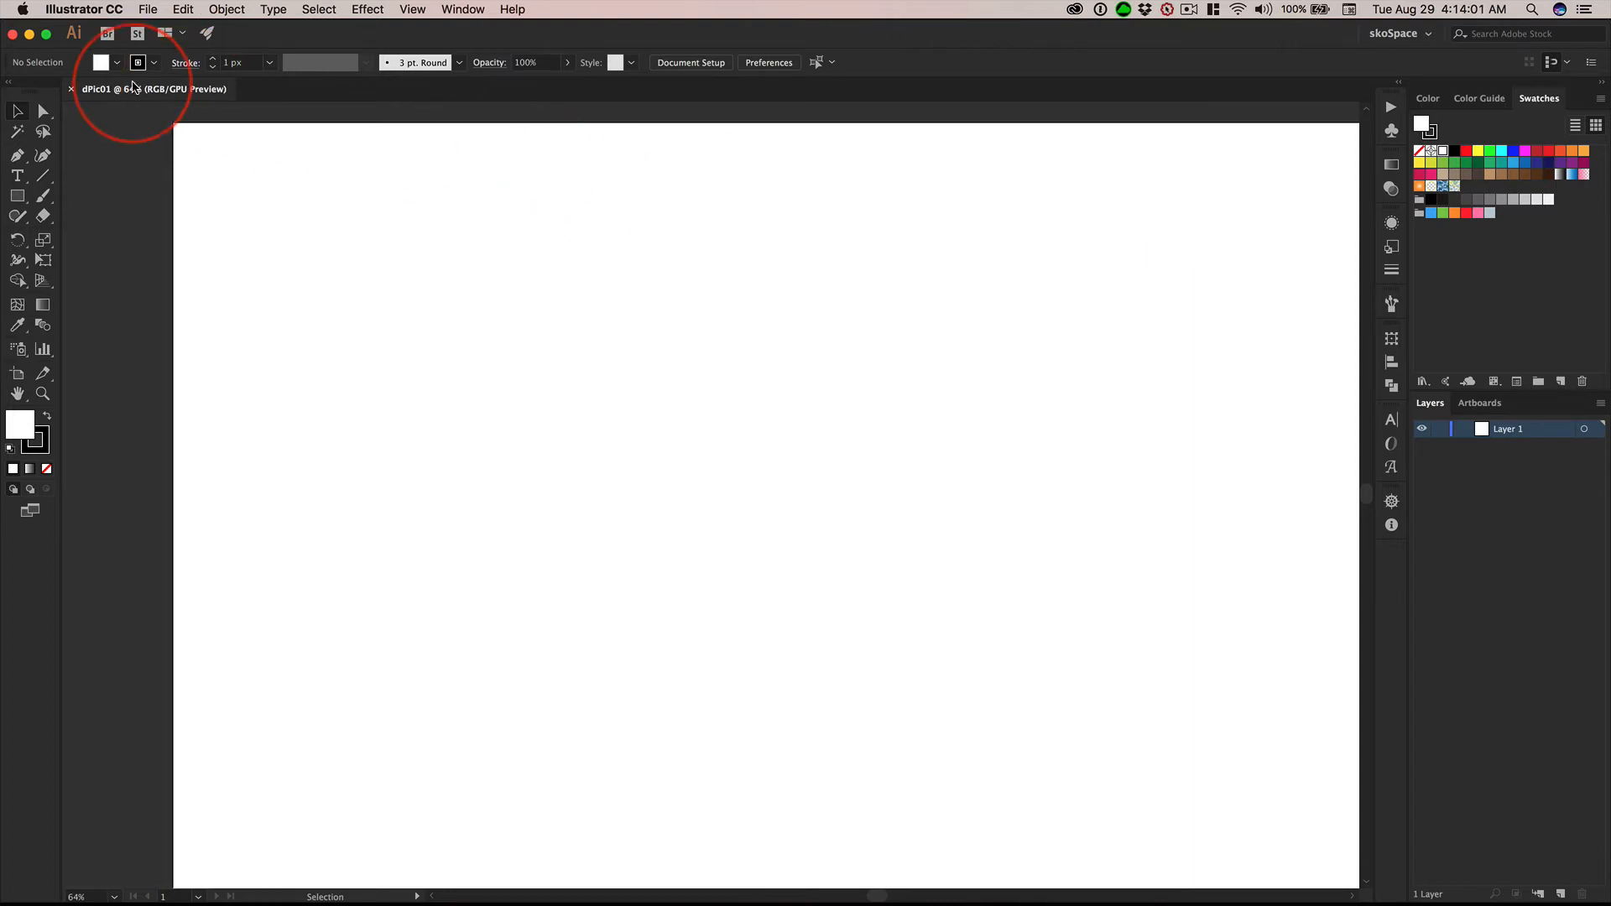
- Switch to full-screen mode with the menu bar and zoom out to 50% to show the whole artboard
{"action": "key", "text": "f"}
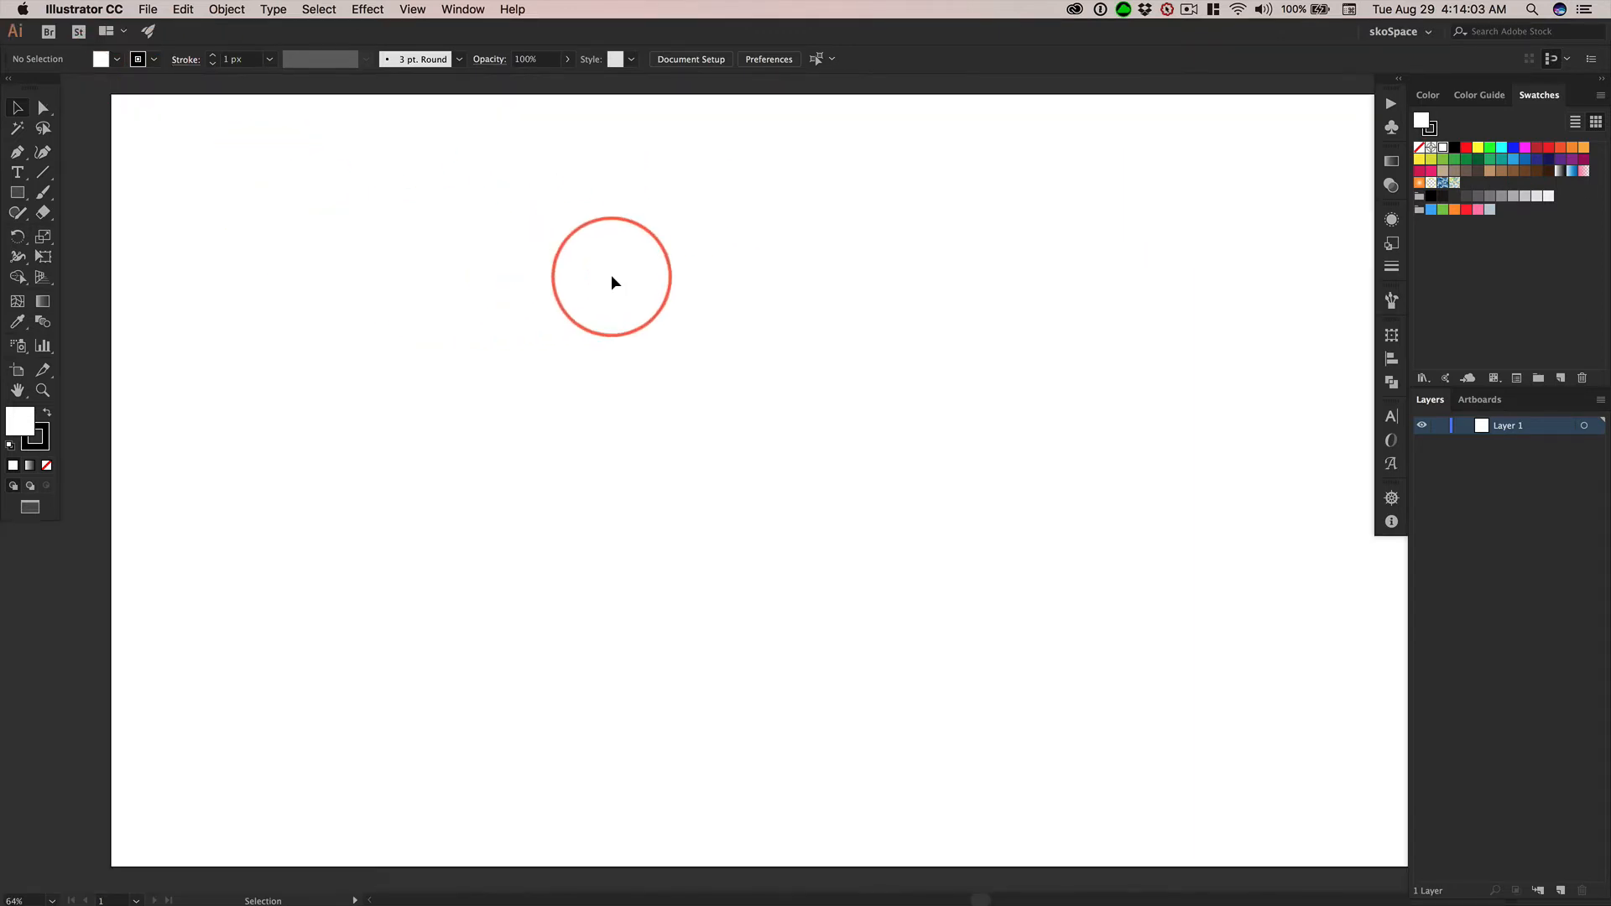
{"action": "key", "text": "space"}
{"action": "mouse_move", "coordinate": [1009, 259]}
{"action": "left_mouse_down"}
{"action": "mouse_move", "coordinate": [947, 264]}
{"action": "mouse_move", "coordinate": [982, 250]}
{"action": "left_mouse_up"}
{"action": "key", "text": "super+0"}
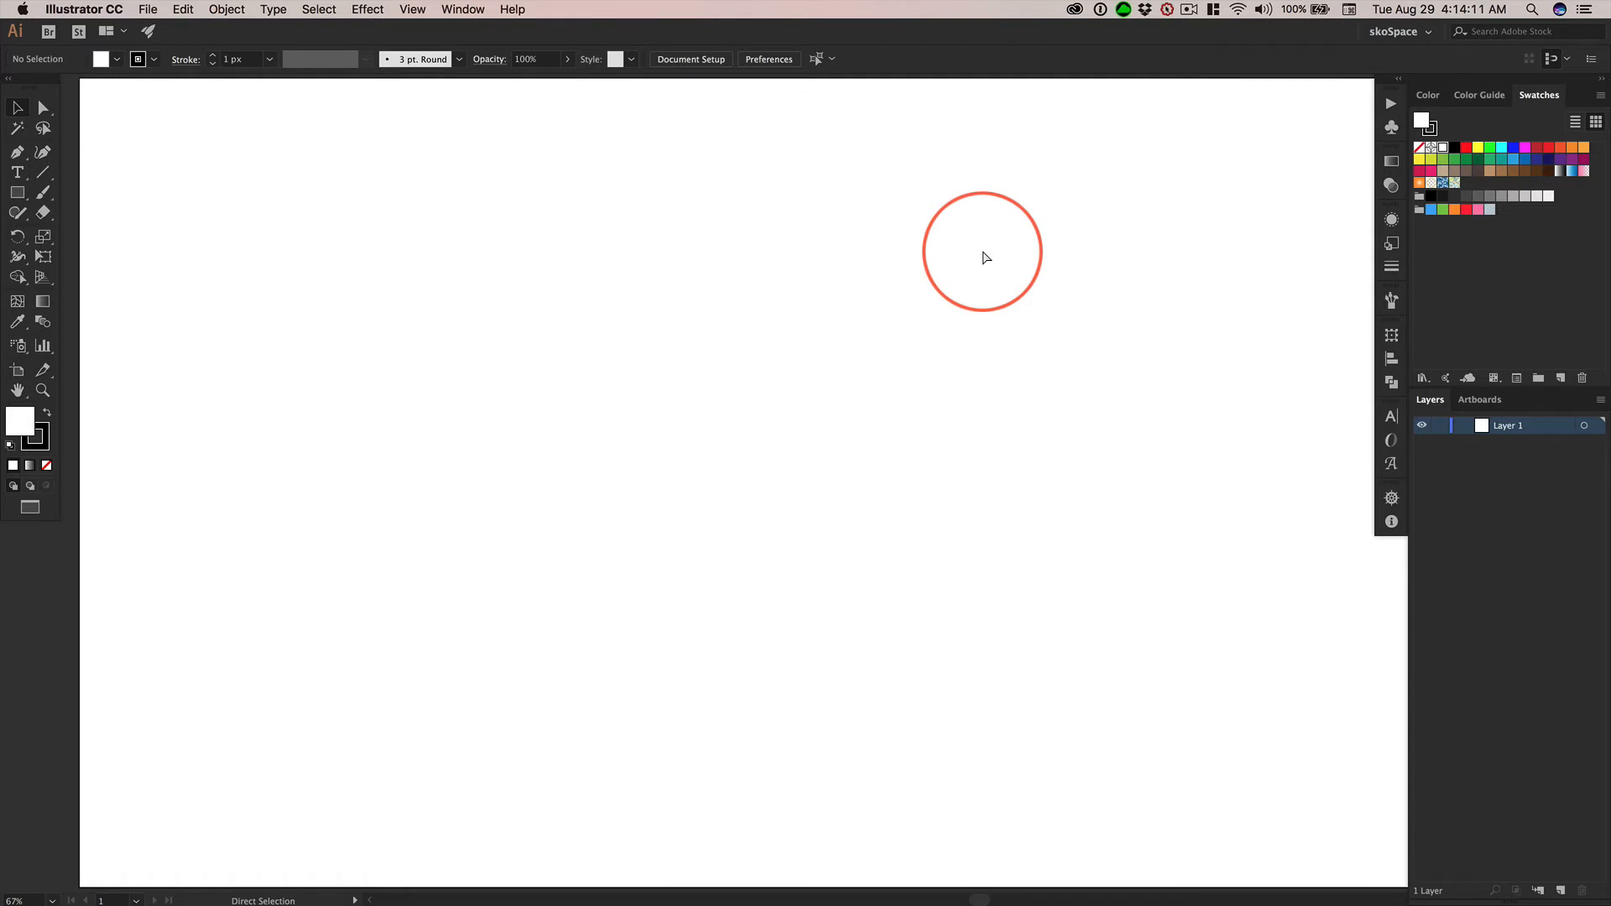
{"action": "key", "text": "super+minus"}
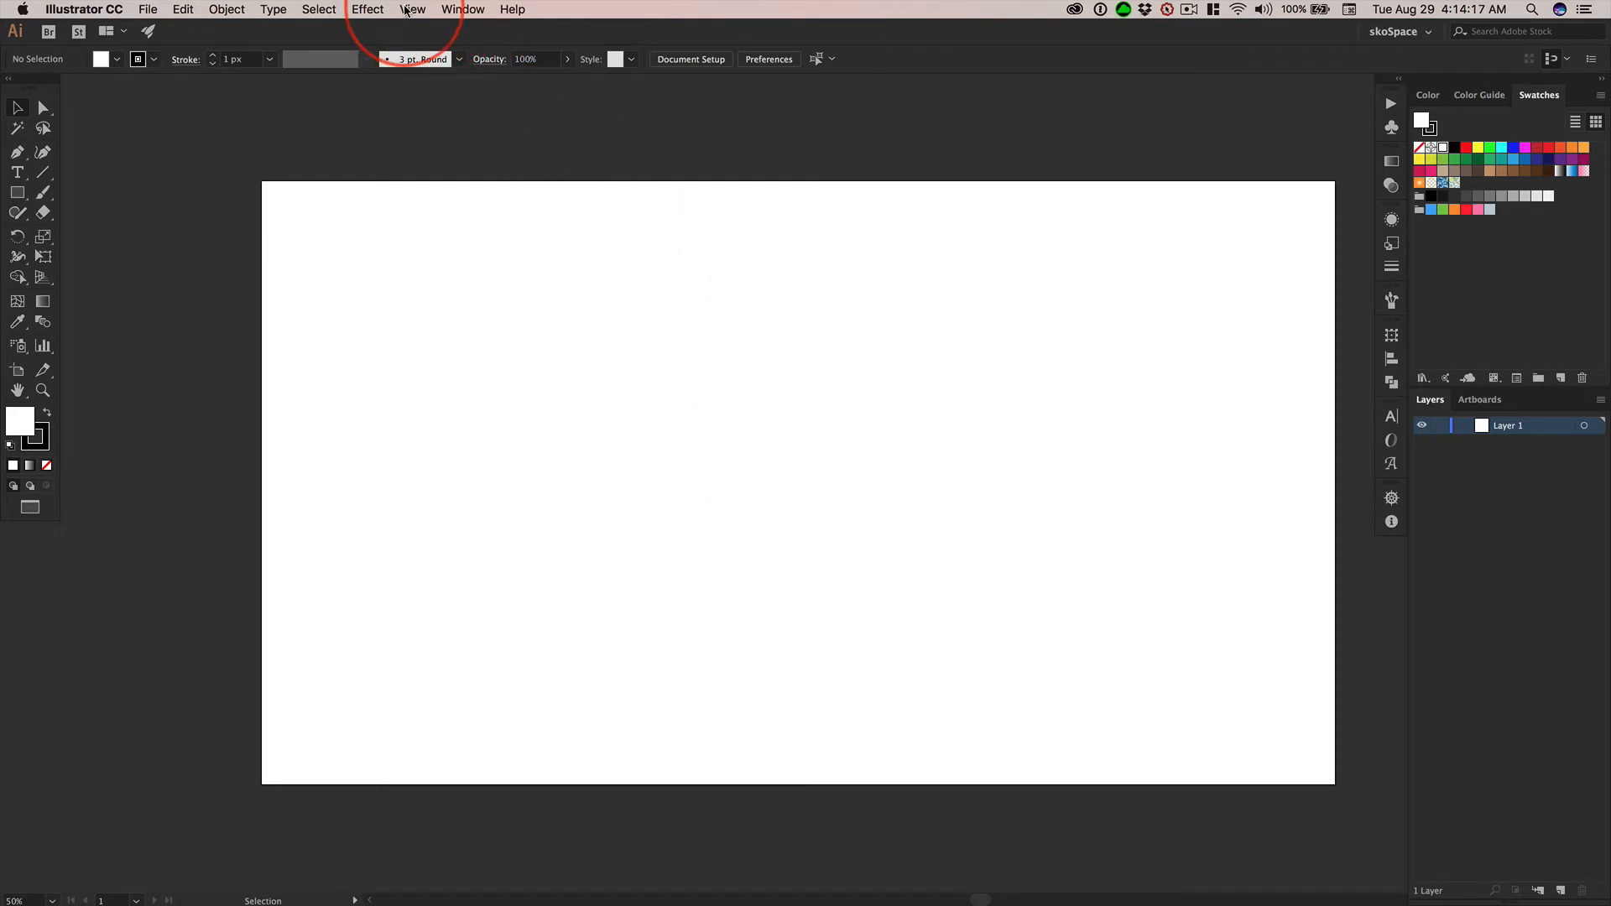
{"action": "left_click", "coordinate": [415, 11]}
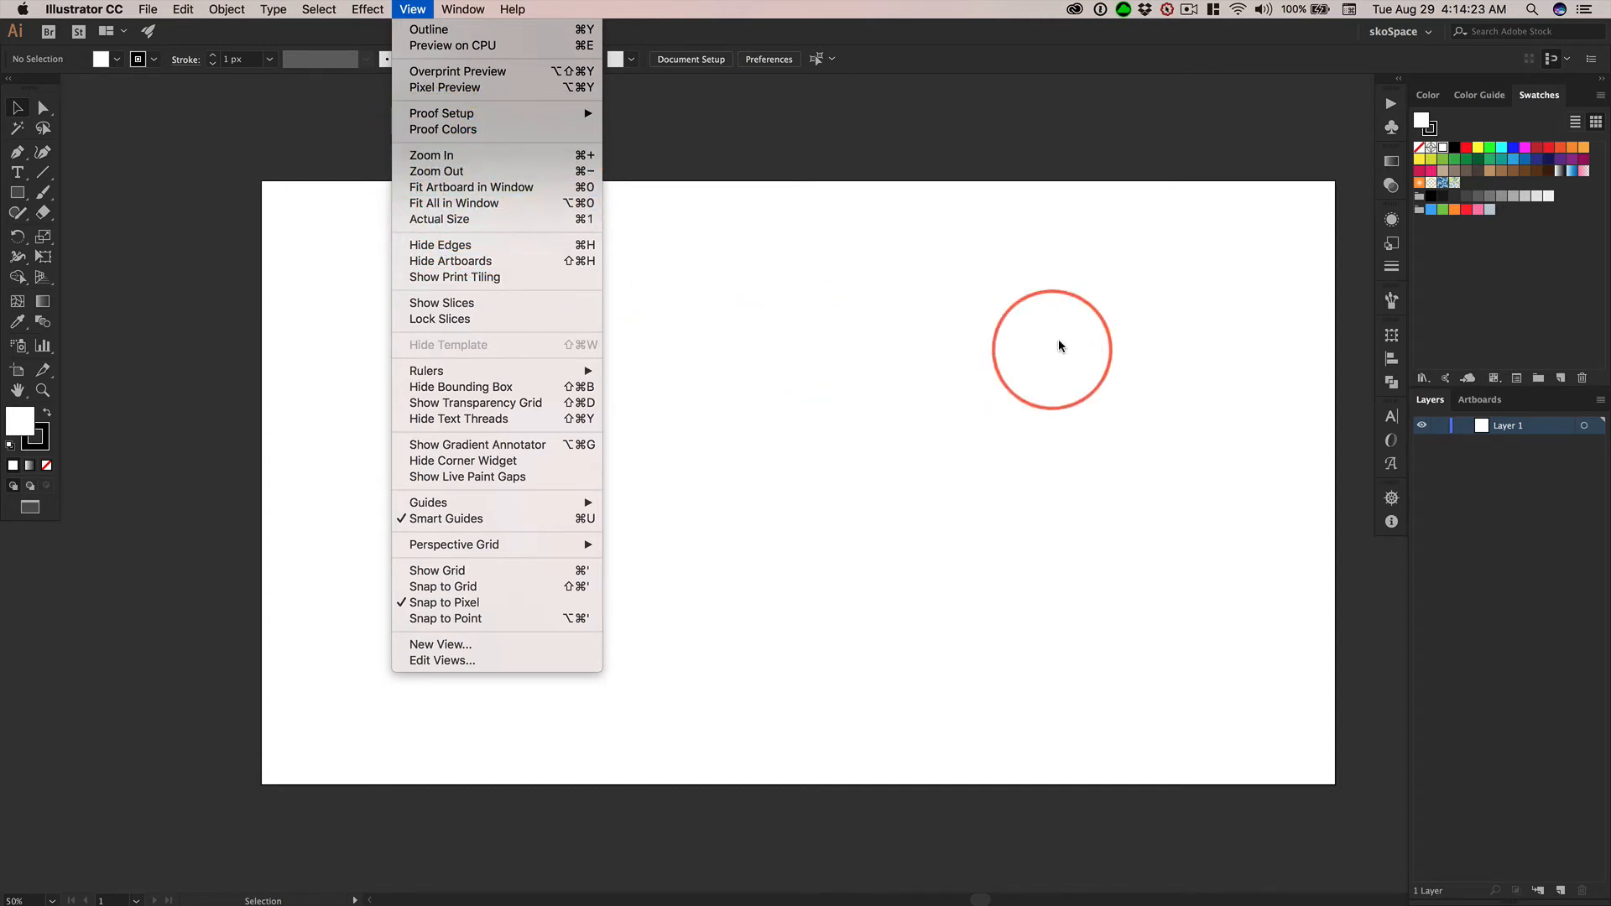
{"action": "left_click", "coordinate": [948, 329]}
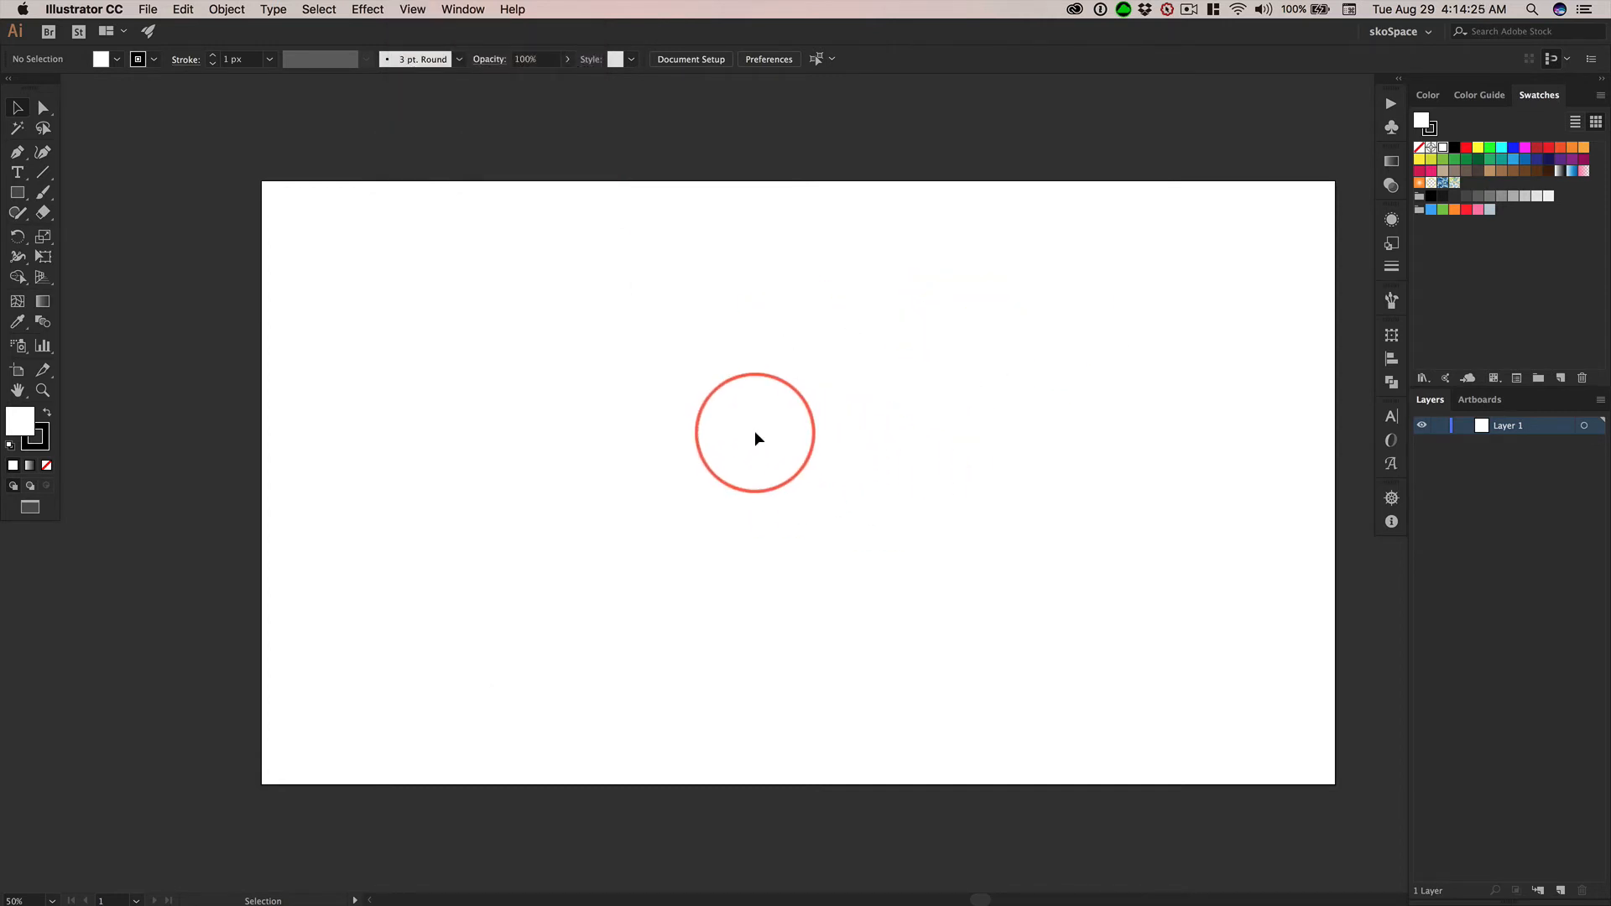
- Rename Layer 1 as Background
{"action": "left_click_drag", "start_coordinate": [795, 438], "coordinate": [727, 401]}
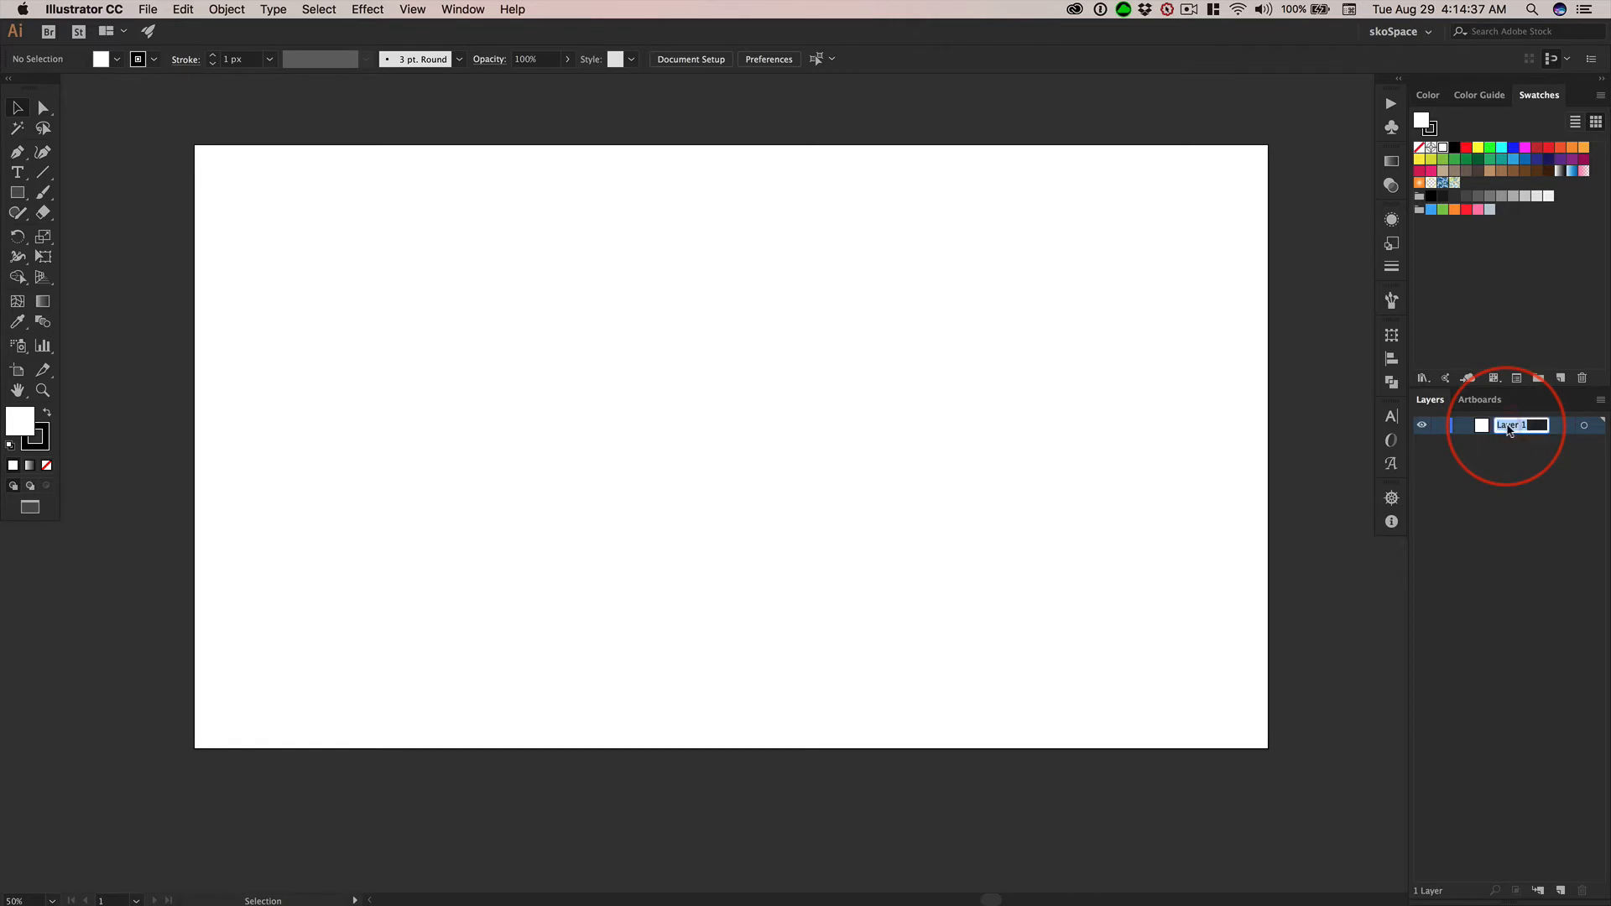
{"action": "type", "text": "Ba"}
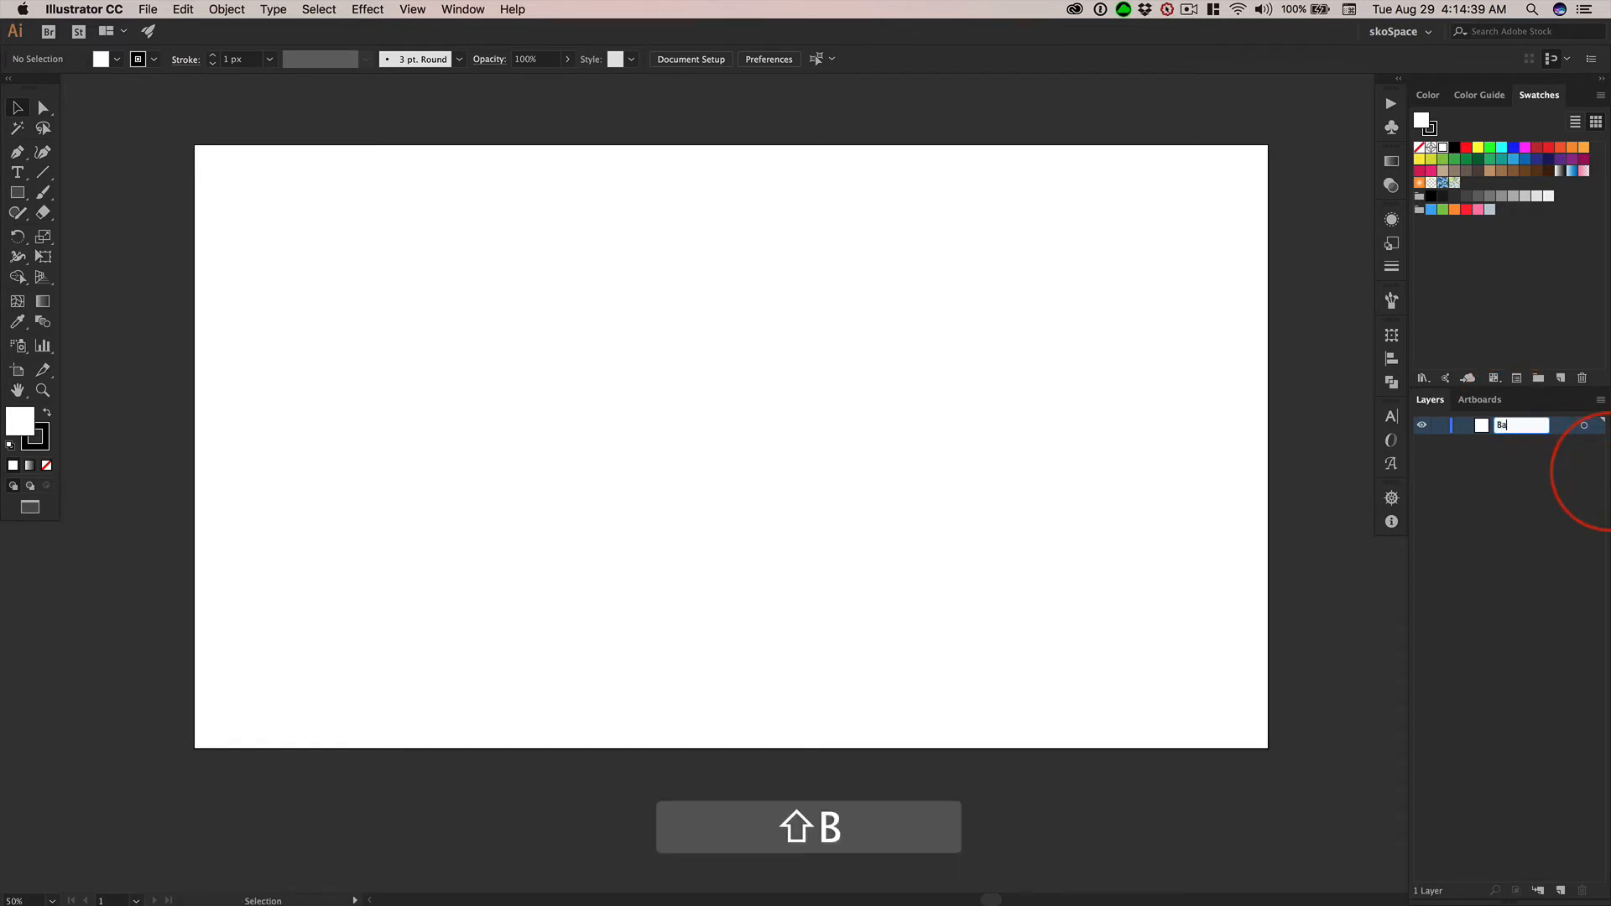
{"action": "type", "text": "ckground"}
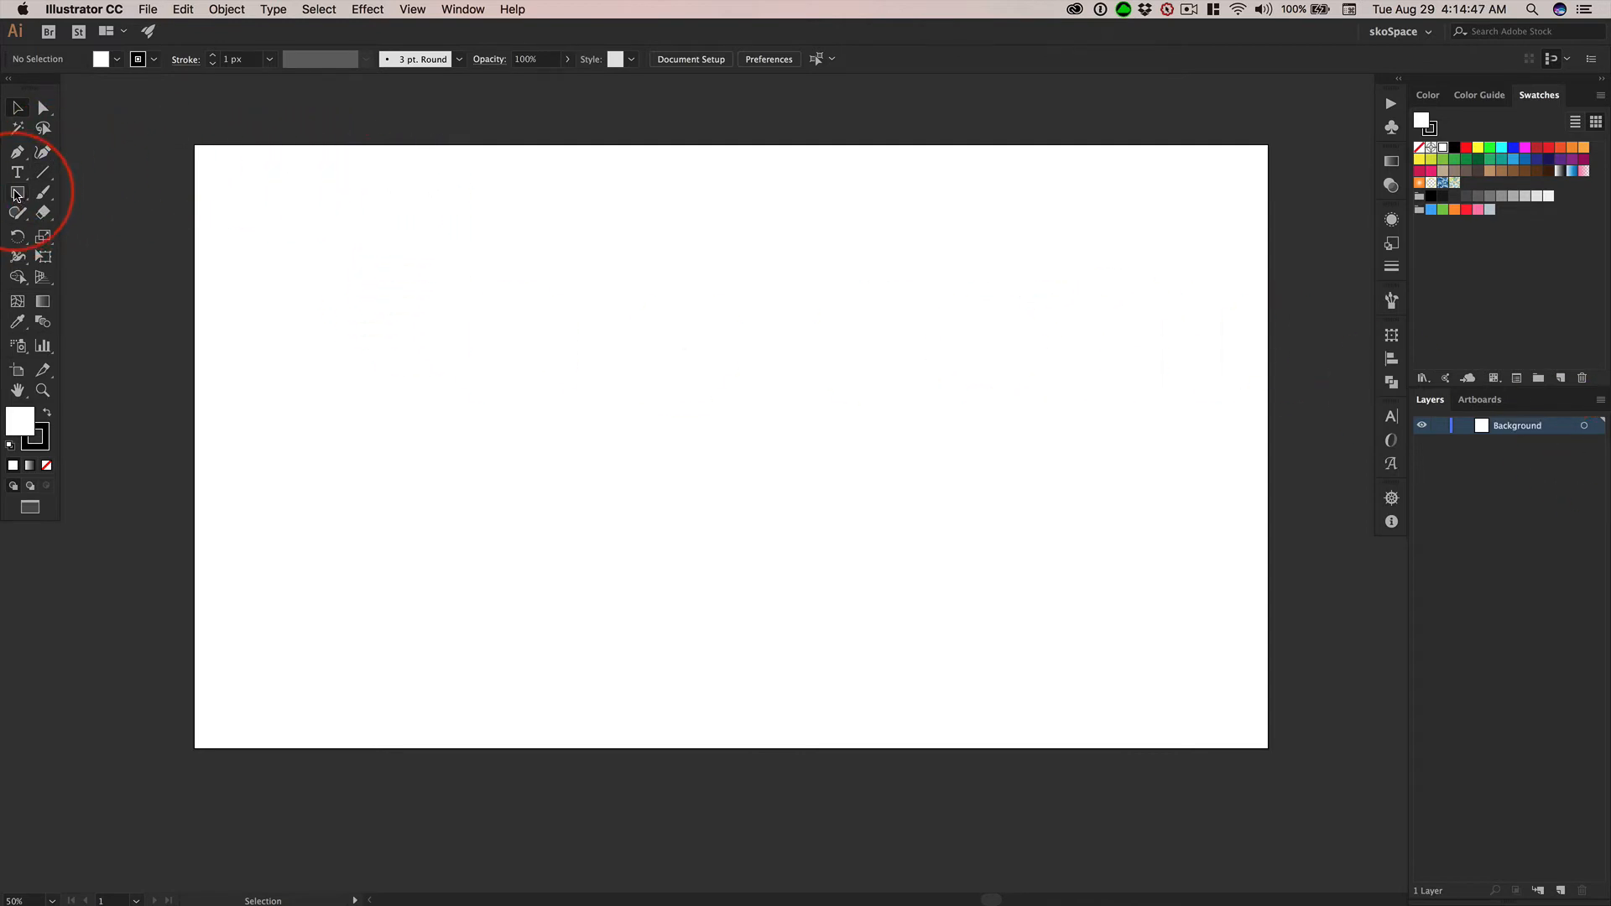
- Draw a 2560 x 1440 px rectangle covering the whole artboard, with no stroke and the orange fill ff6700
{"action": "left_click", "coordinate": [15, 194]}
{"action": "left_click", "coordinate": [44, 436]}
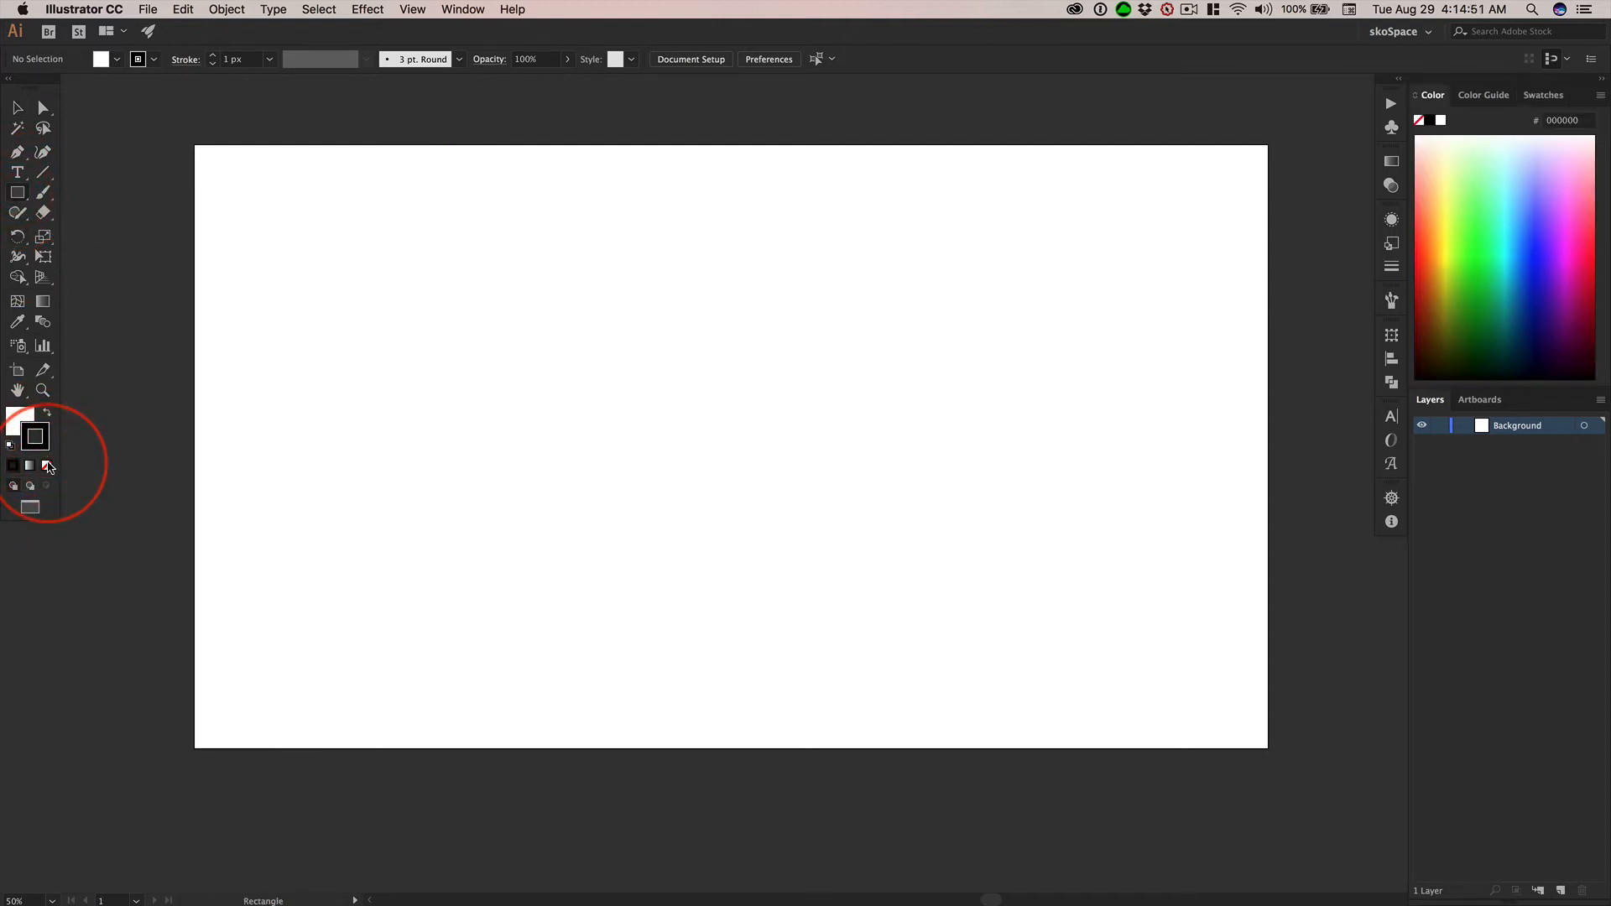
{"action": "left_click", "coordinate": [47, 467]}
{"action": "left_click", "coordinate": [19, 420]}
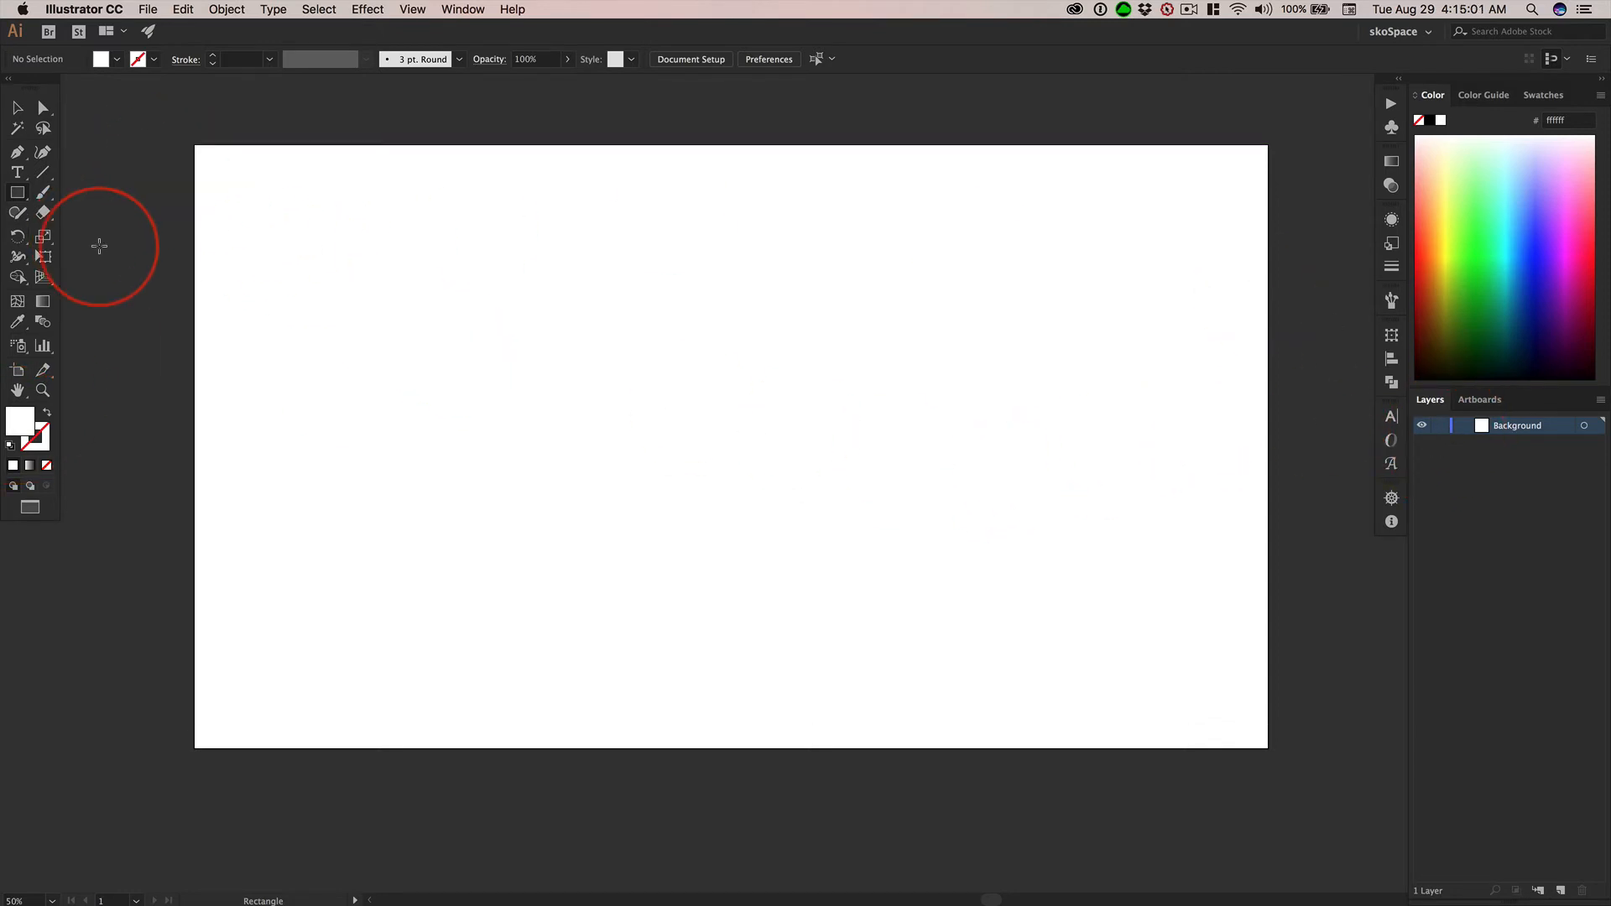
{"action": "double_click", "coordinate": [21, 425]}
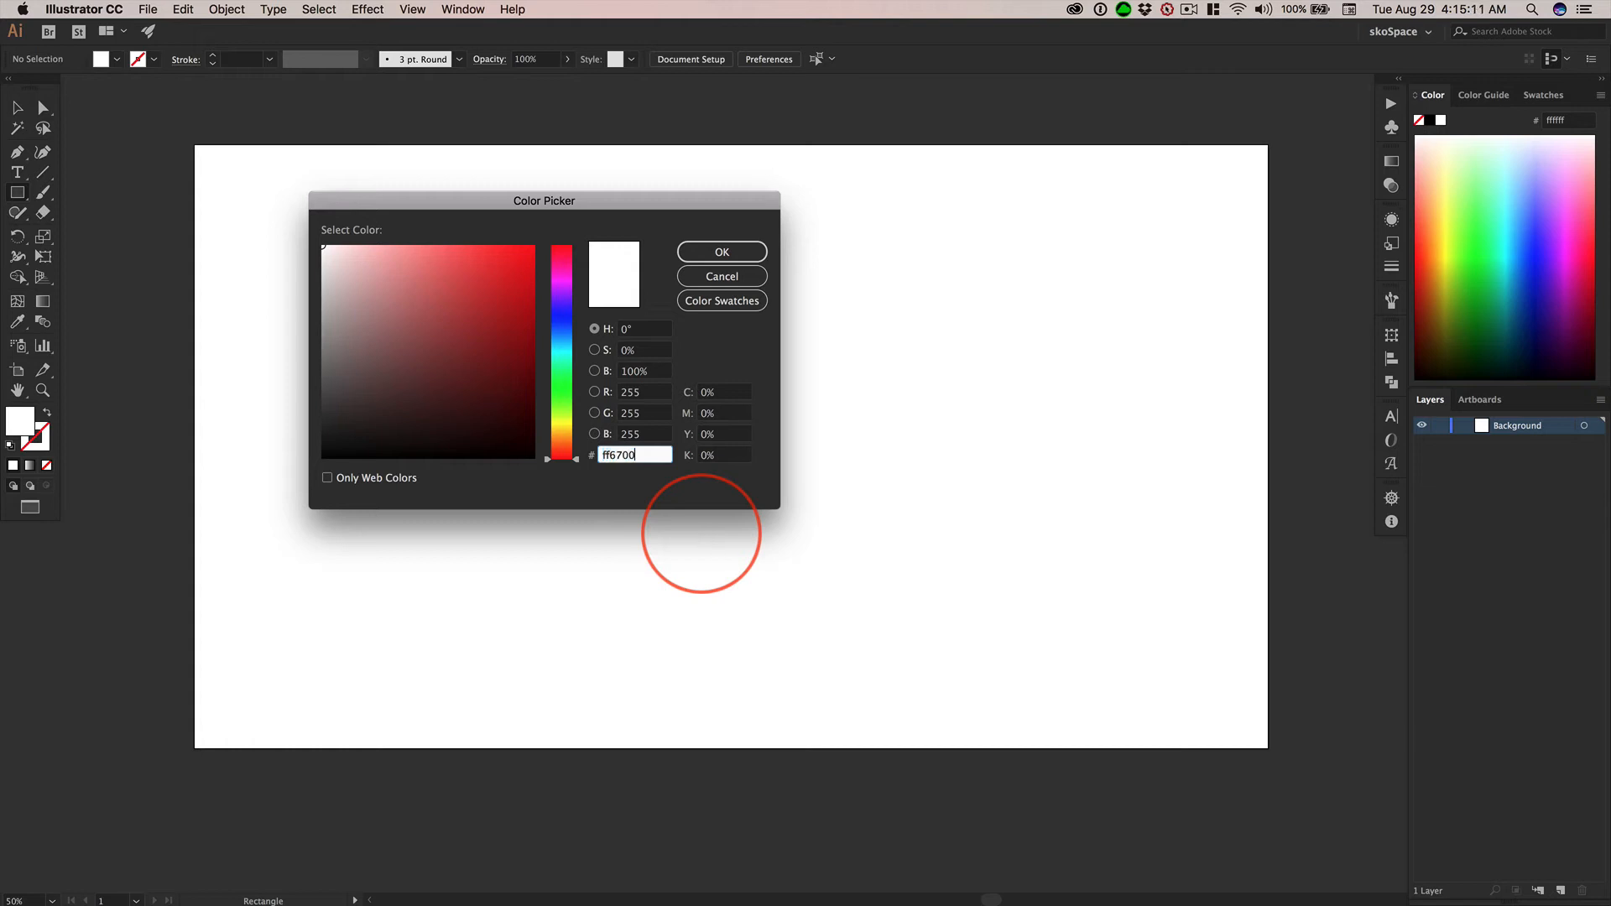
{"action": "key", "text": "Tab"}
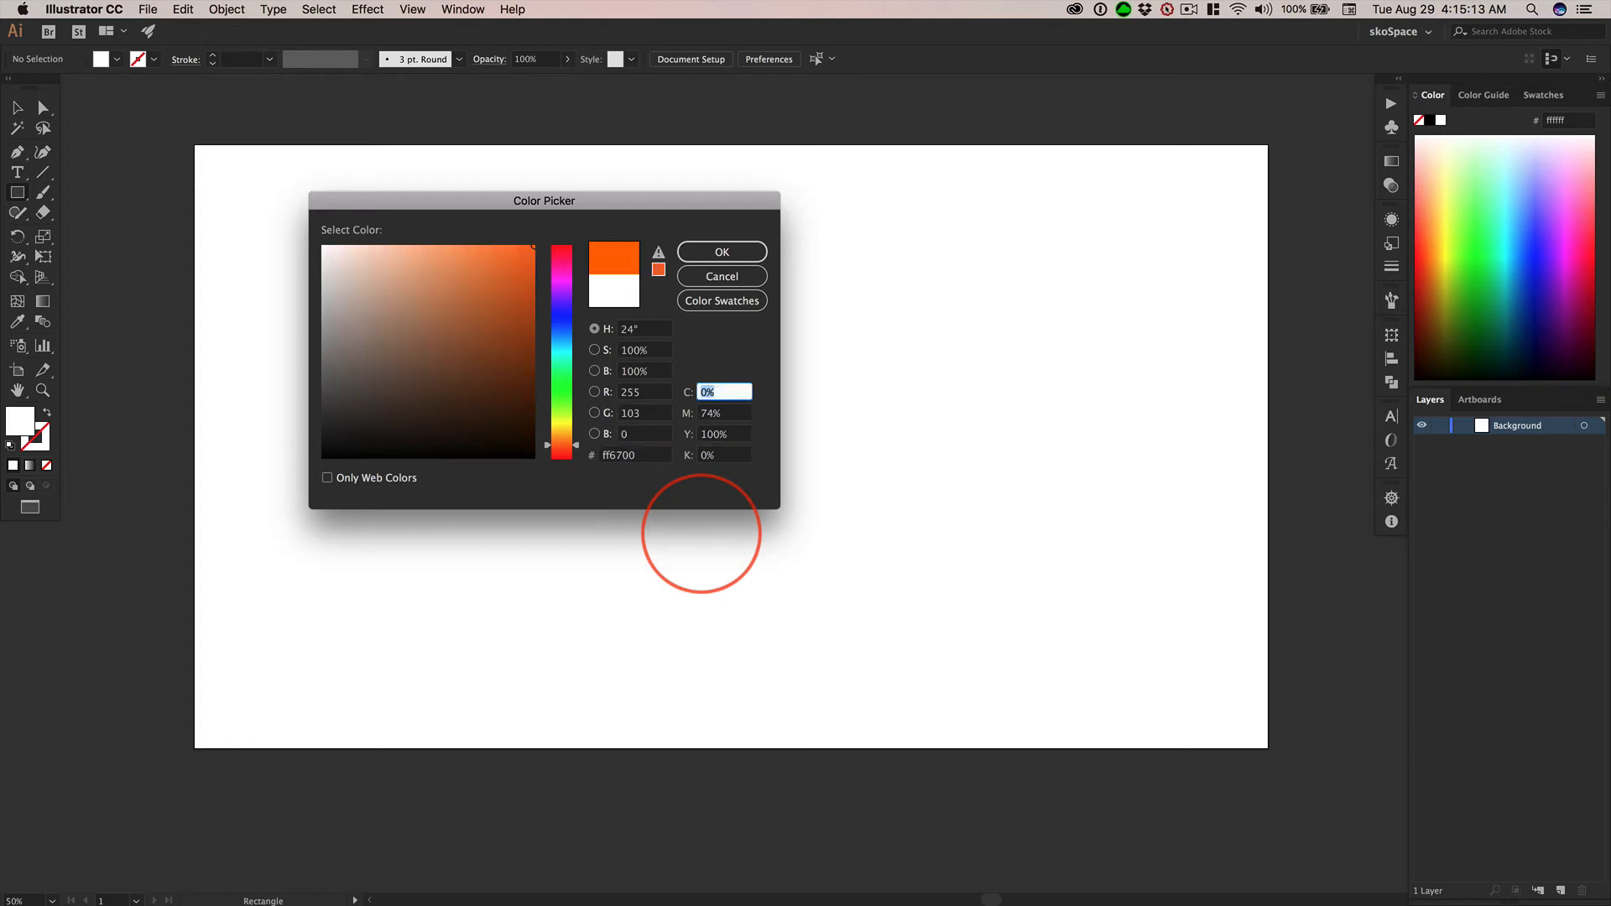
{"action": "left_click", "coordinate": [720, 252]}
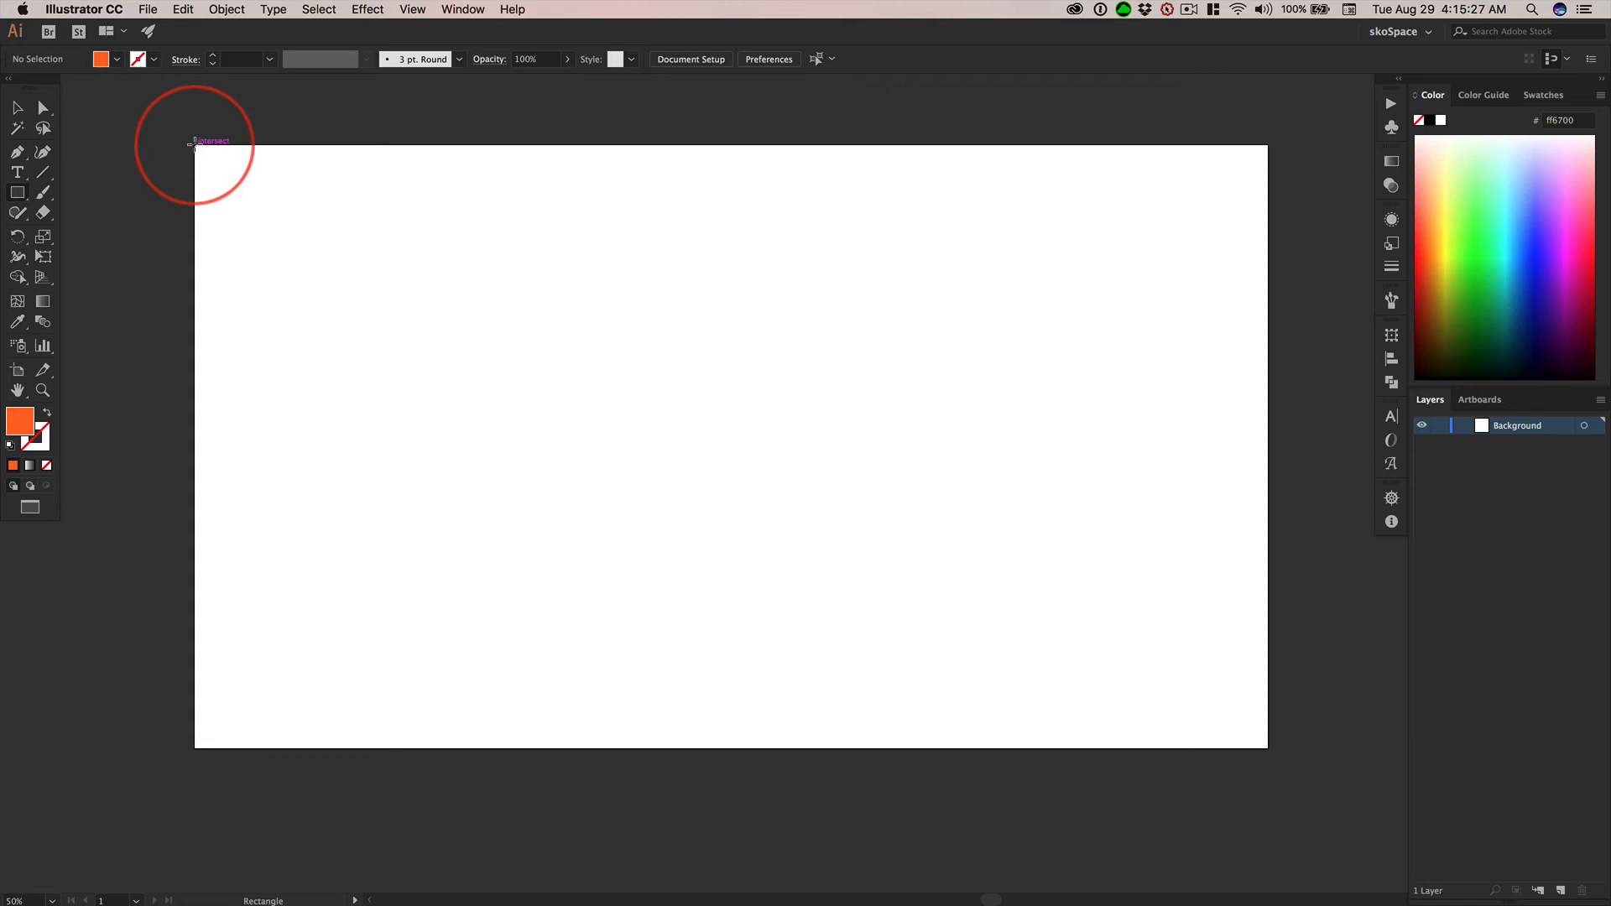
{"action": "left_click_drag", "start_coordinate": [194, 144], "coordinate": [1268, 748]}
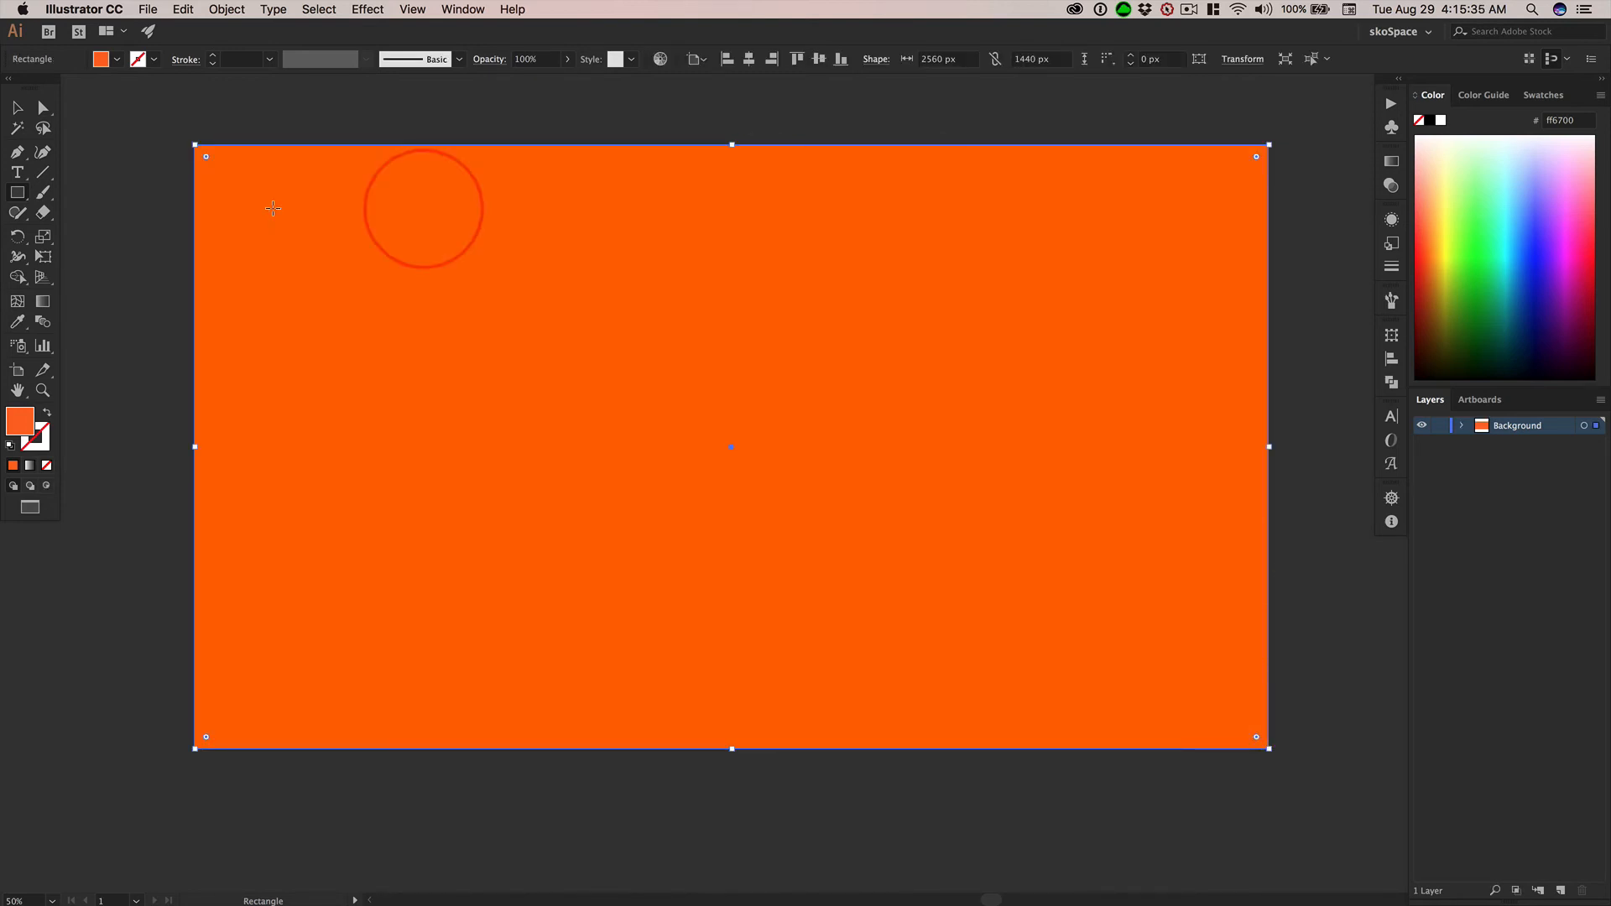
{"action": "left_click", "coordinate": [17, 108]}
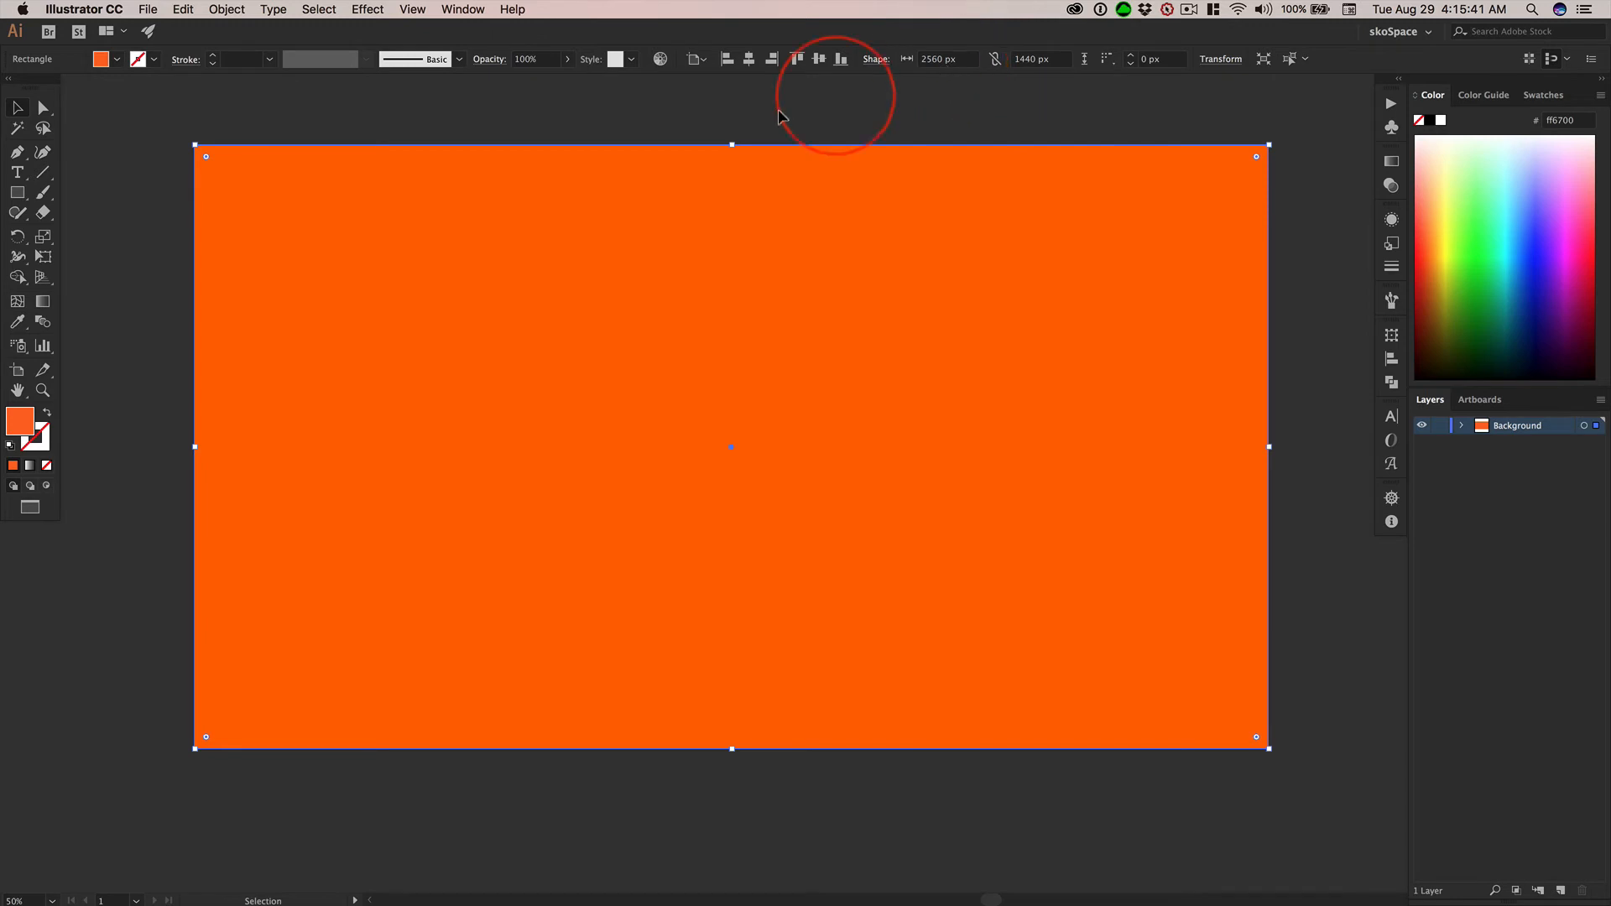
- Lock the Background layer and add a new layer named Art above it
{"action": "left_click", "coordinate": [1441, 425]}
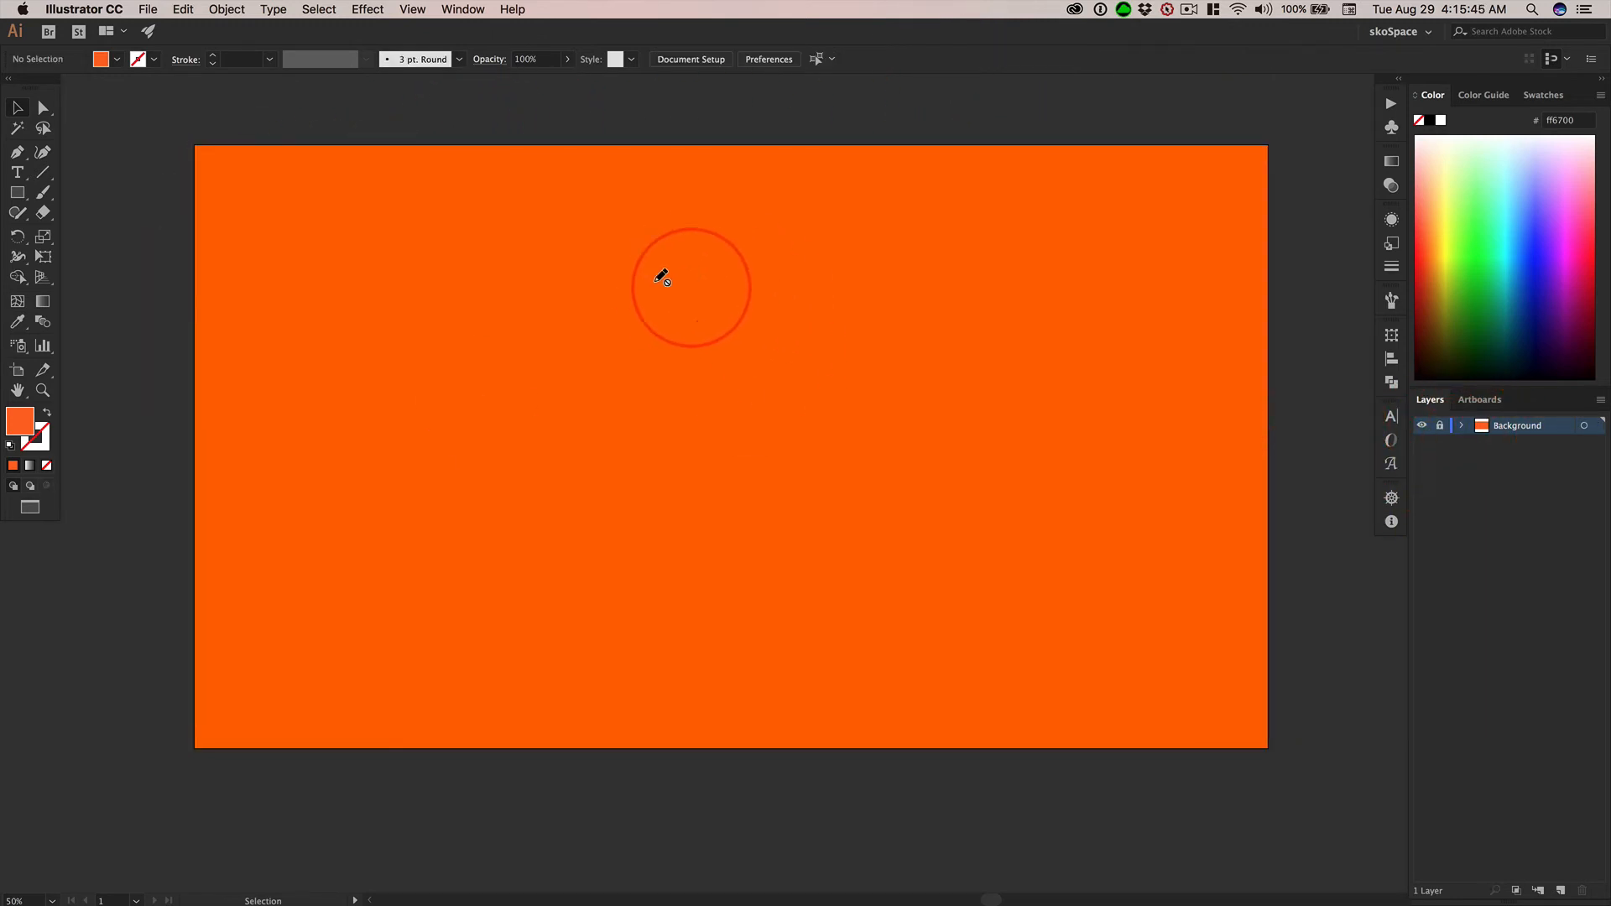
{"action": "left_click", "coordinate": [640, 351]}
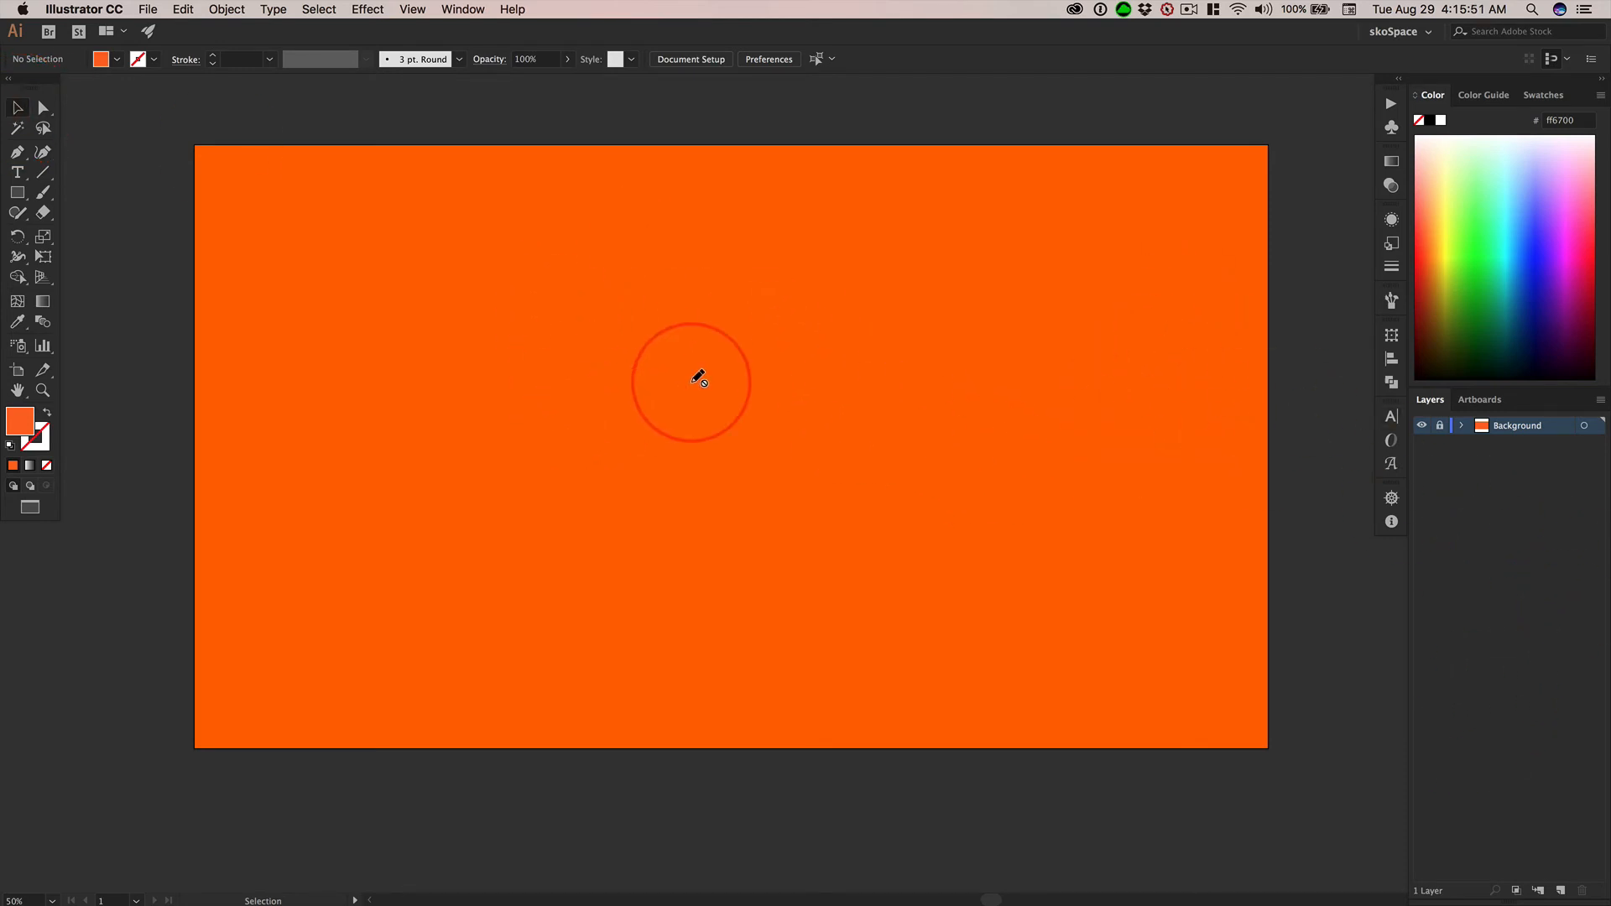
{"action": "left_click", "coordinate": [1560, 890]}
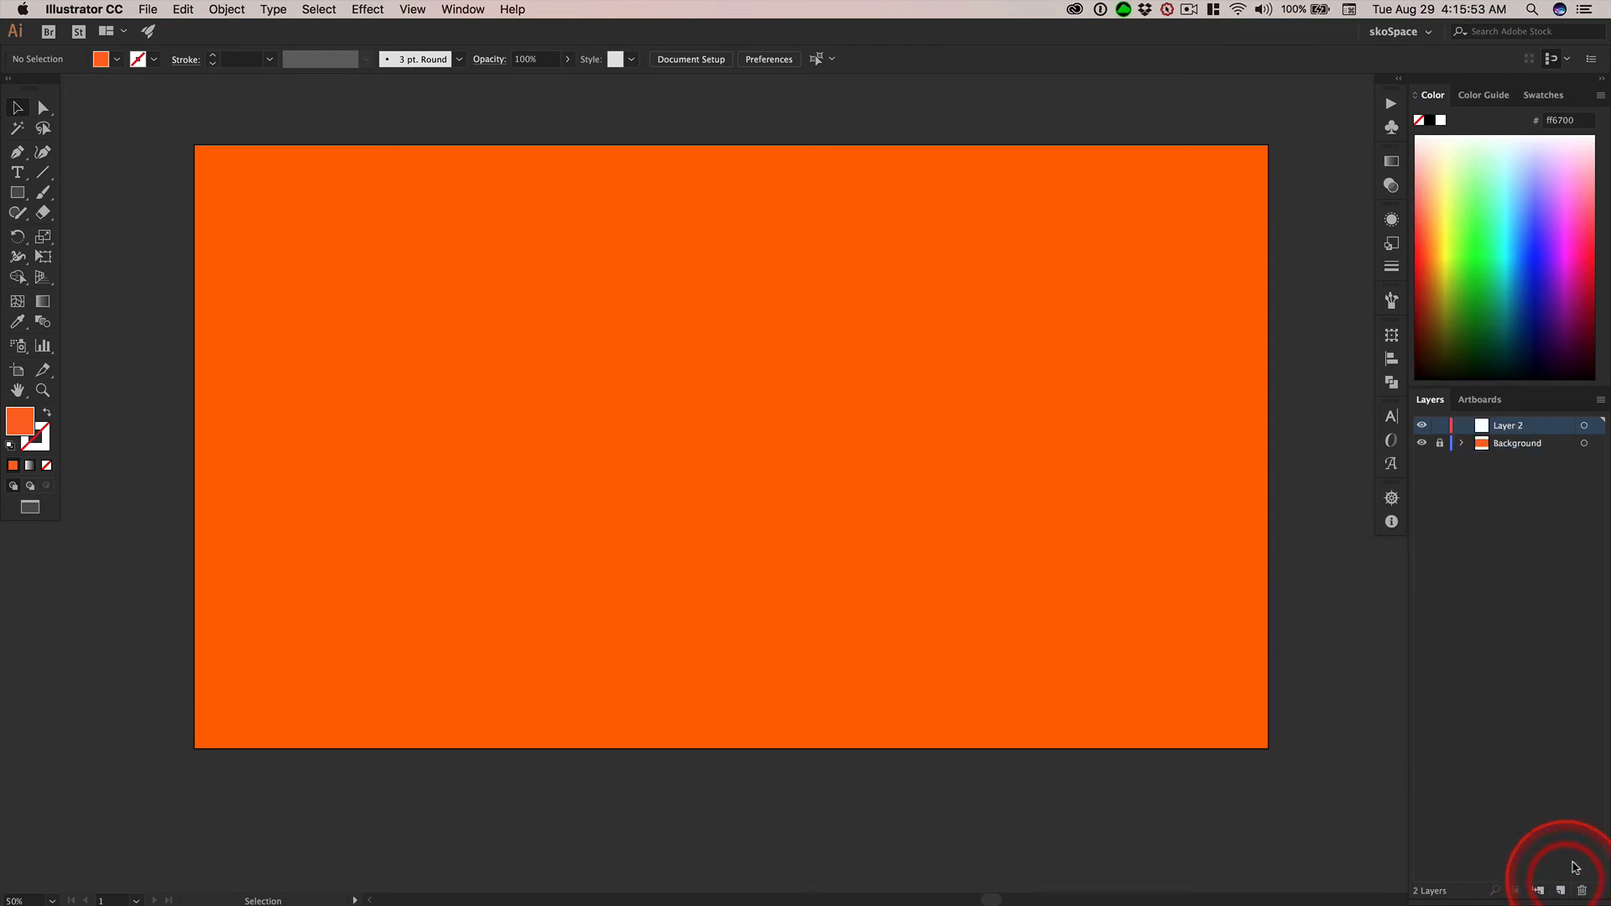
{"action": "double_click", "coordinate": [1511, 425]}
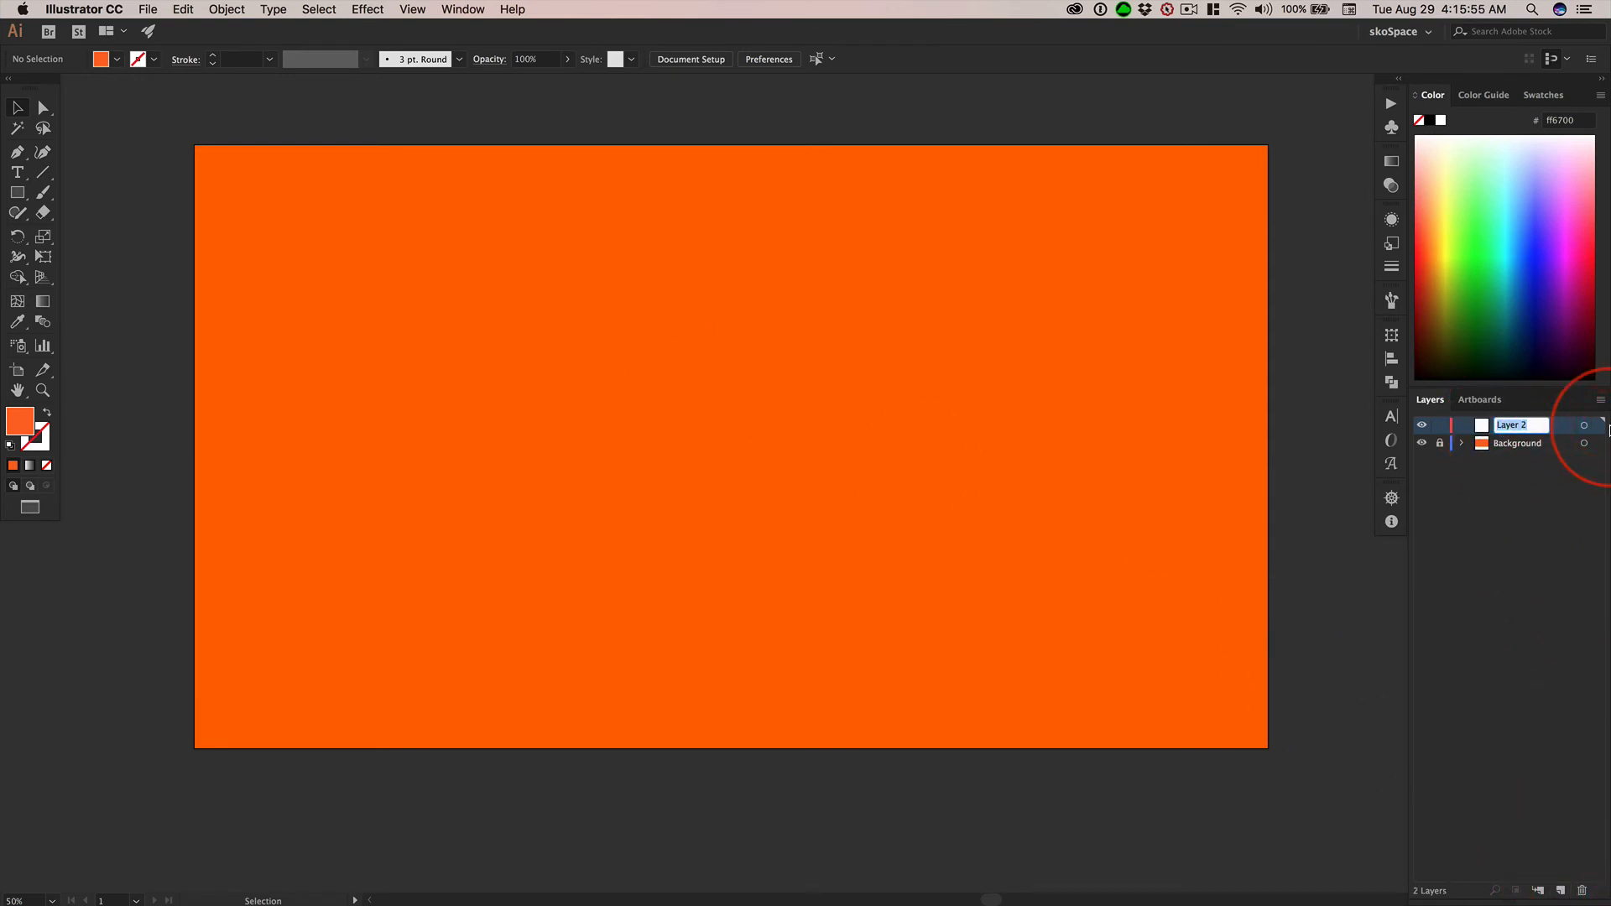
{"action": "type", "text": "Art"}
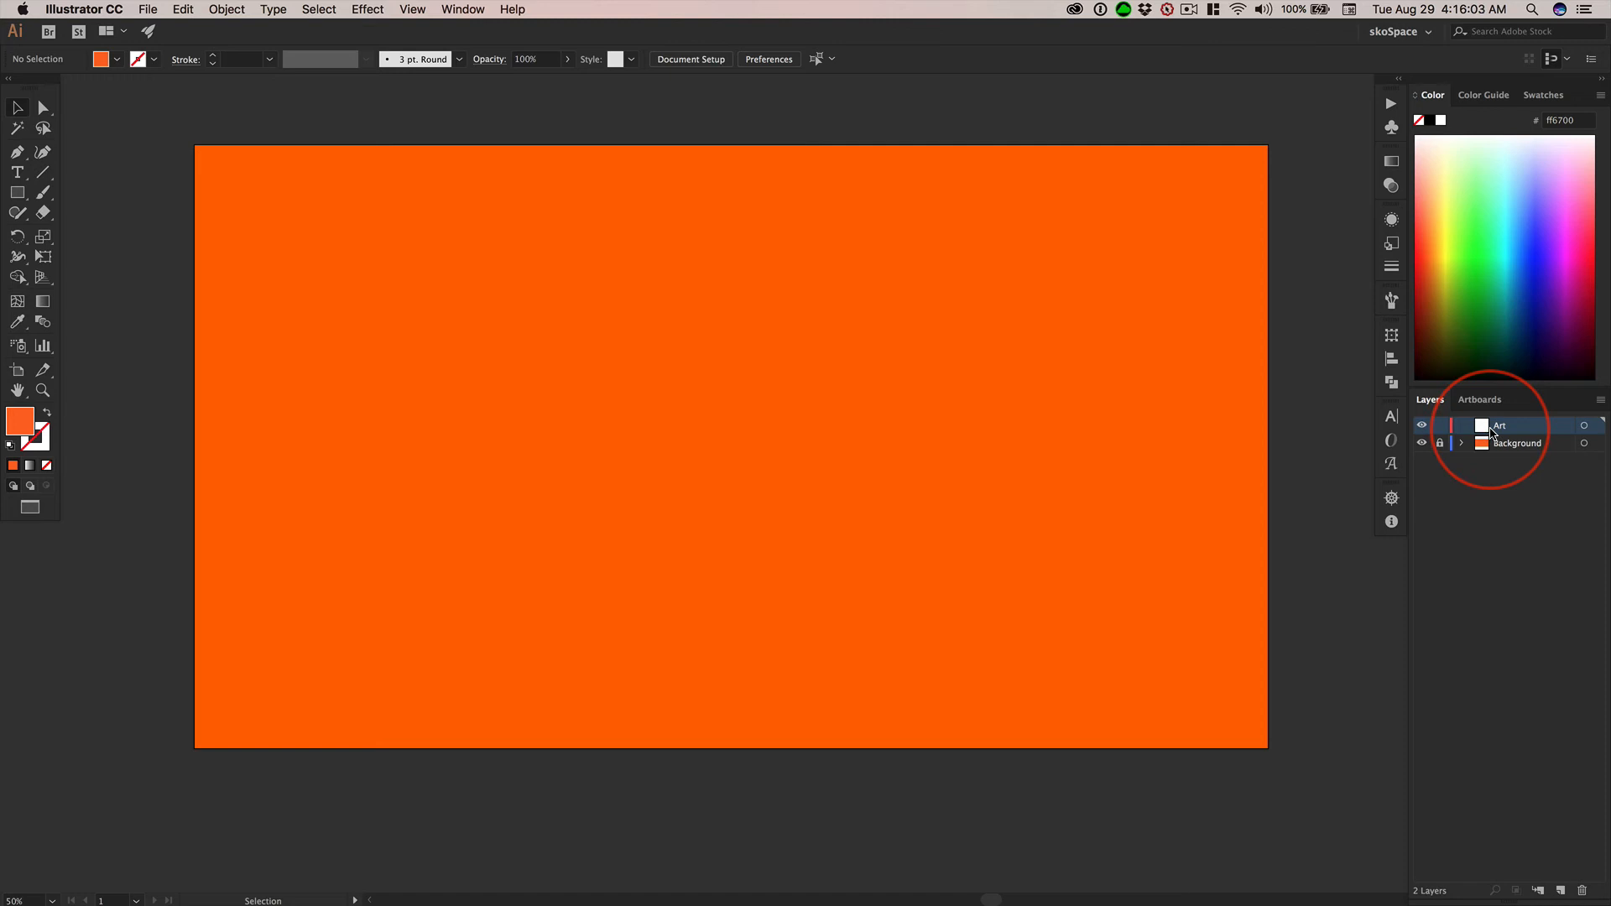
- Open the fill color for editing and pick pure white, ffffff
{"action": "double_click", "coordinate": [20, 422]}
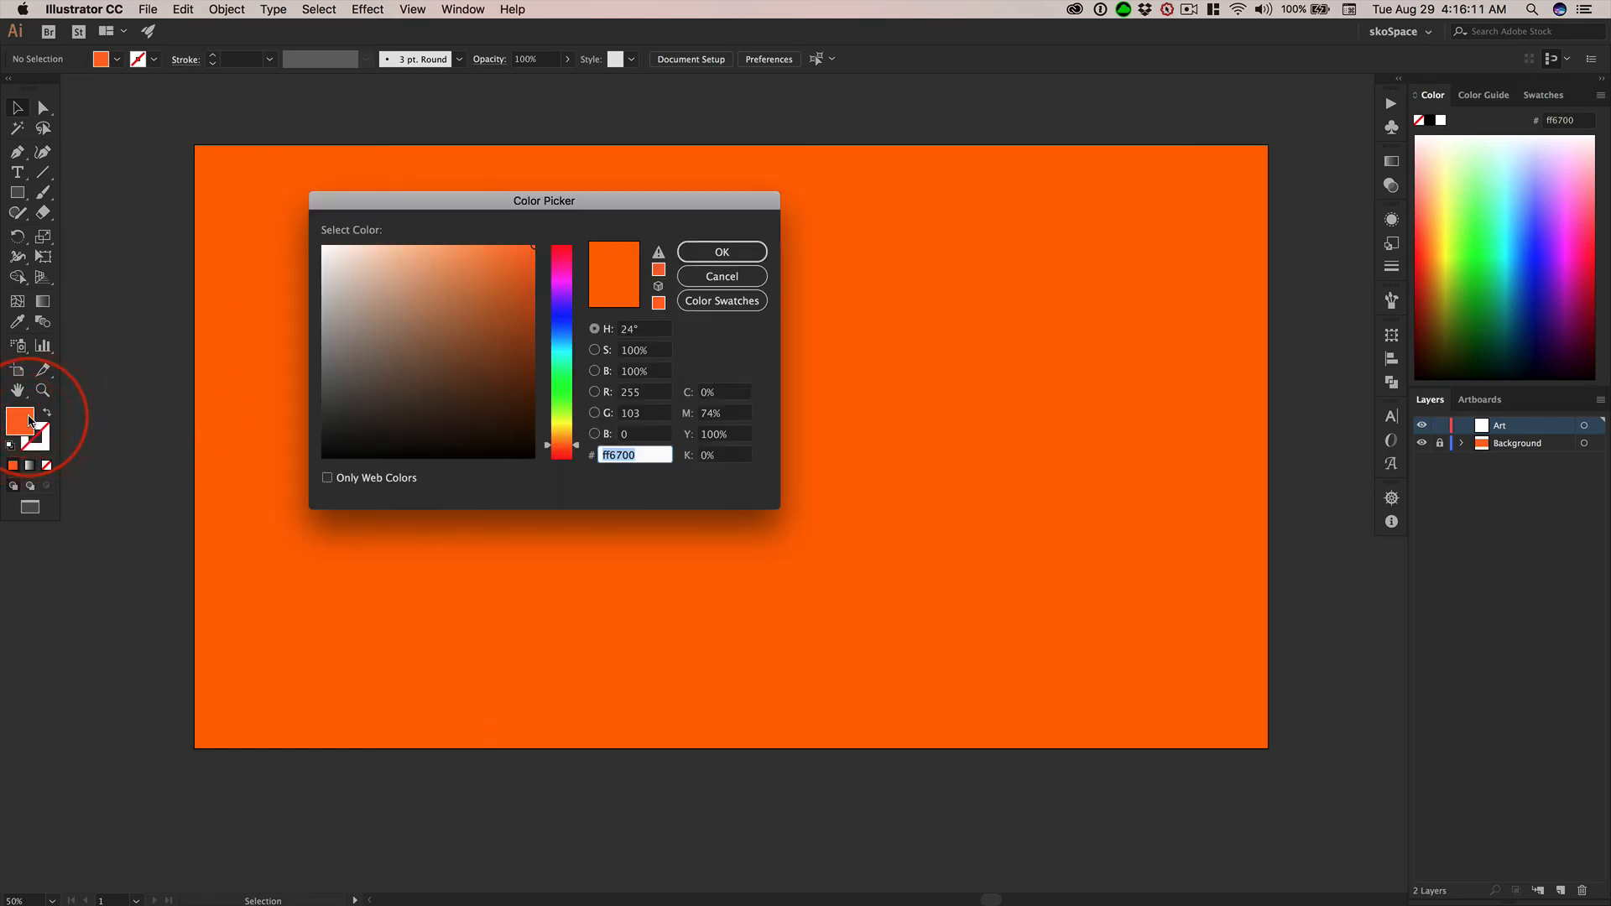
{"action": "left_click", "coordinate": [333, 254]}
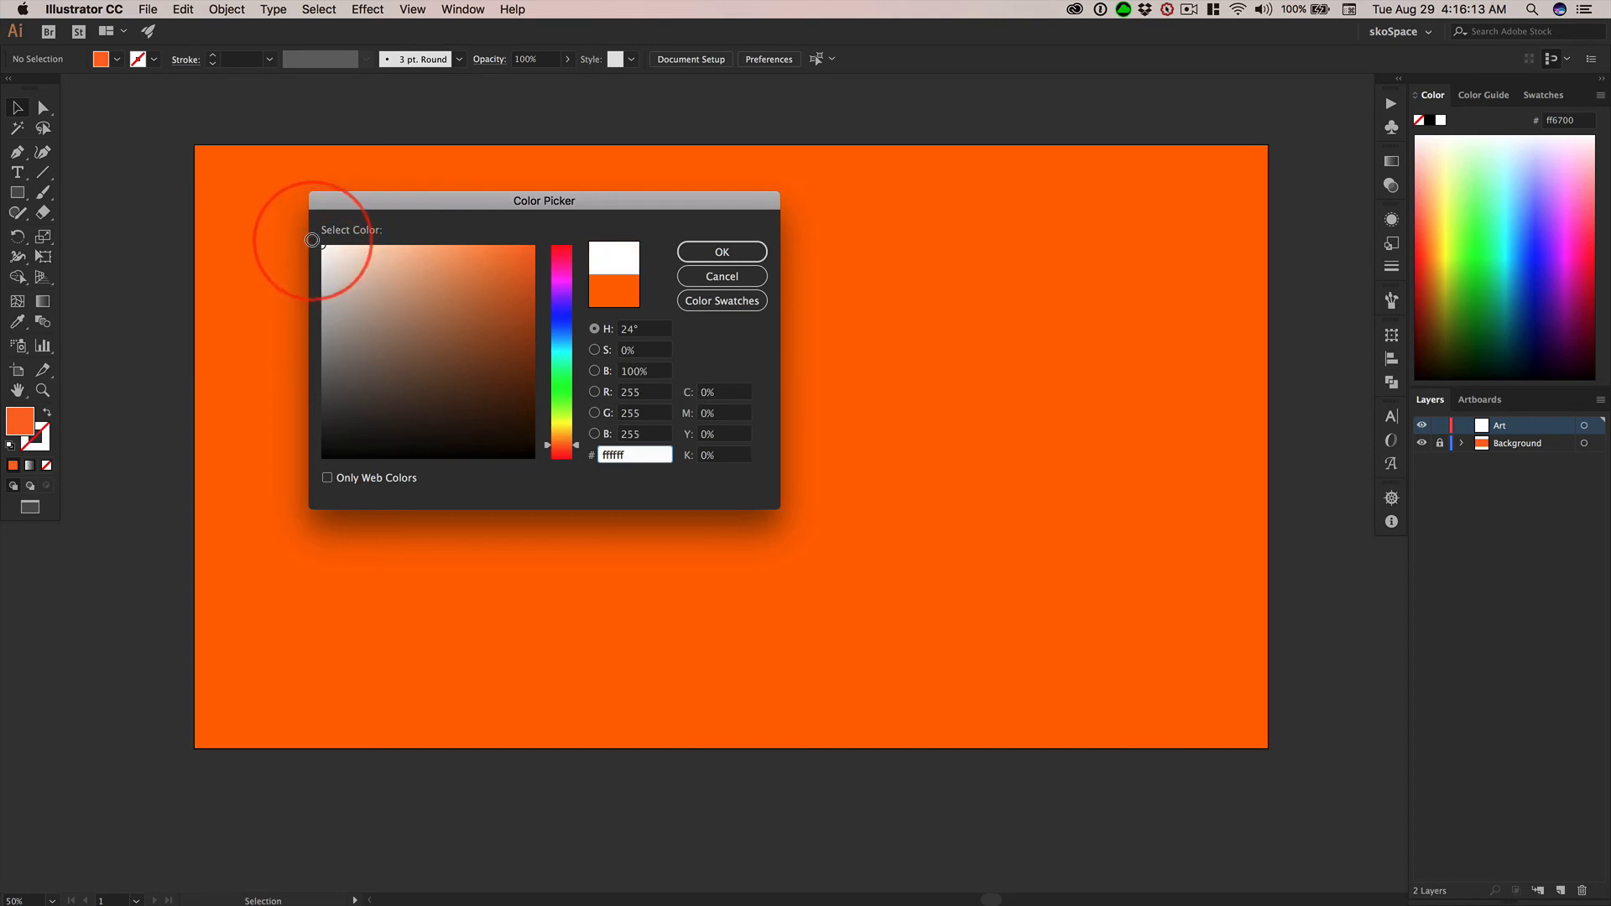
{"action": "left_click", "coordinate": [328, 256]}
{"action": "left_click", "coordinate": [330, 249]}
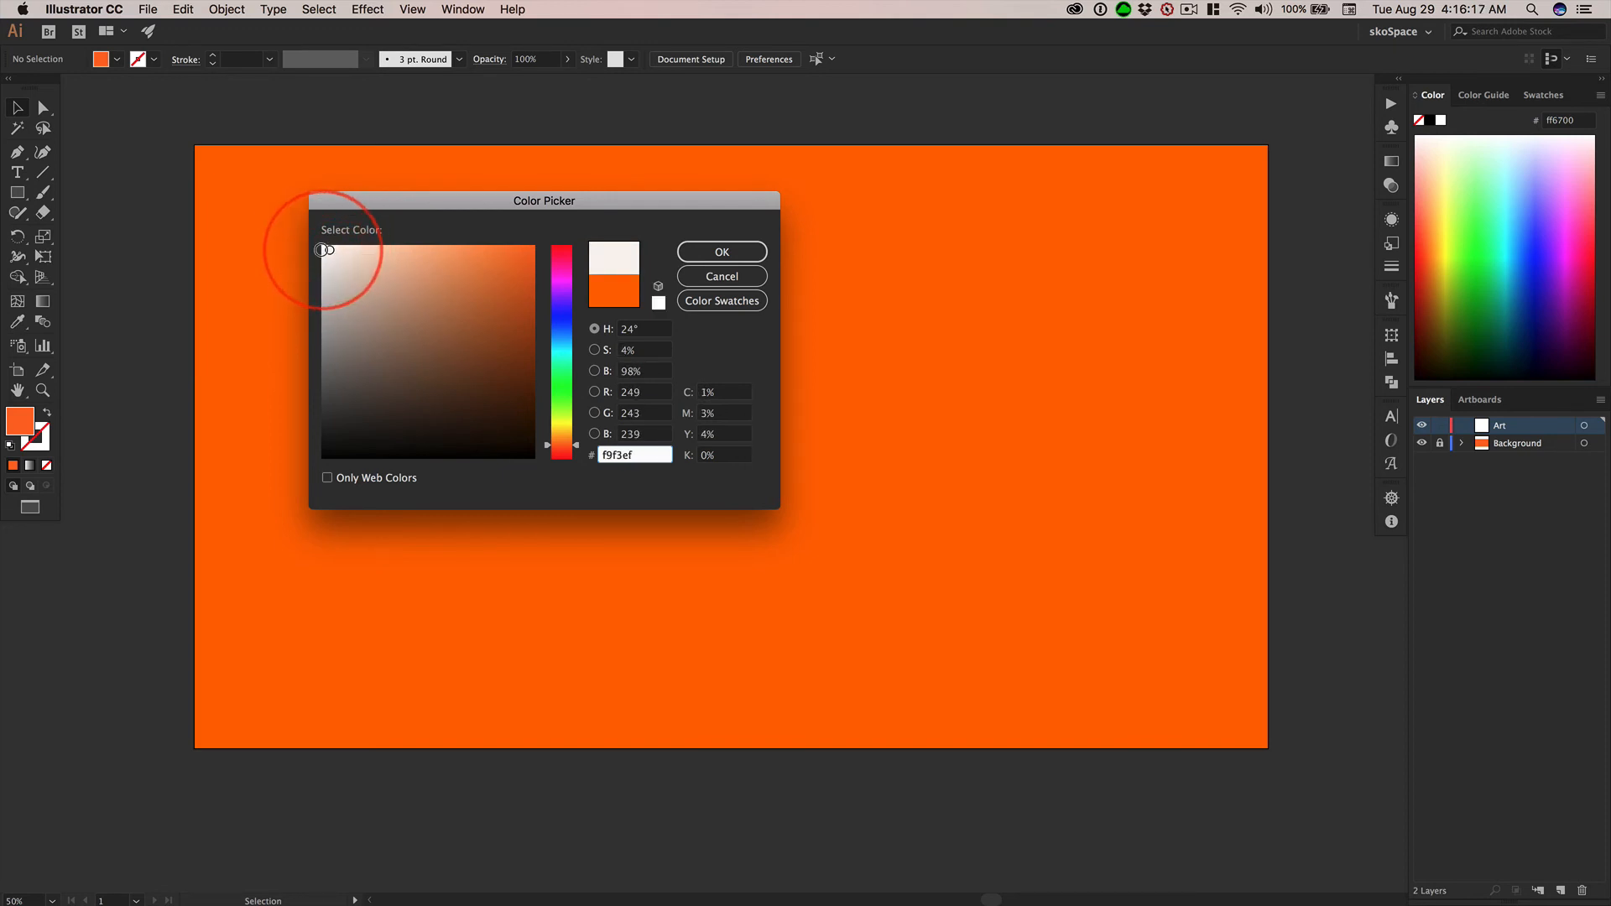
{"action": "left_click", "coordinate": [322, 250]}
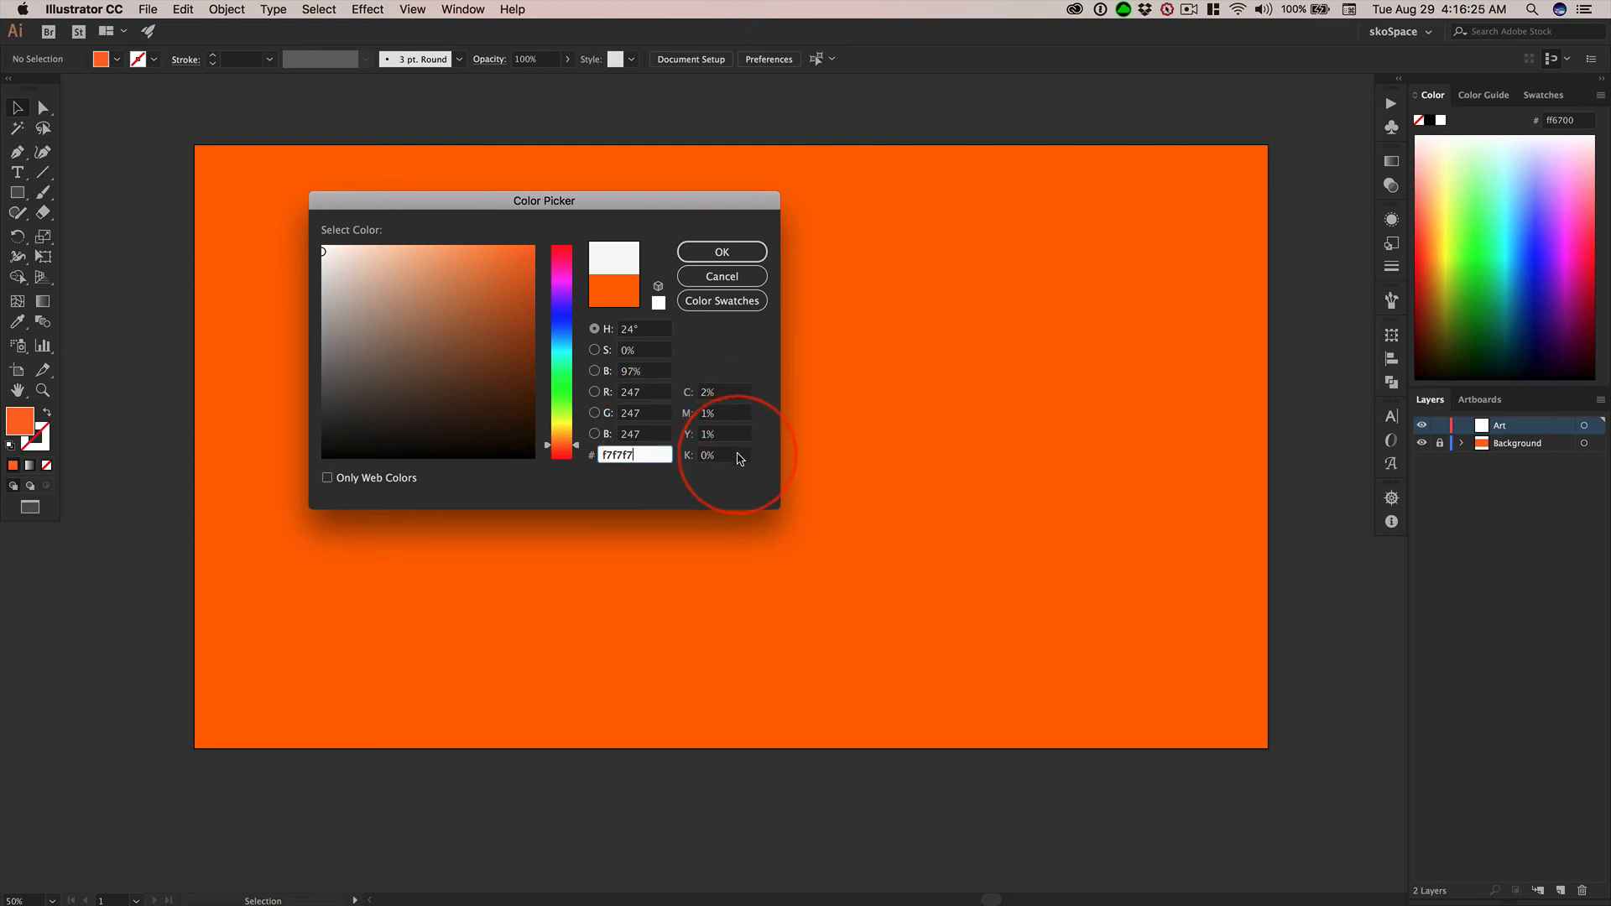
{"action": "left_click", "coordinate": [542, 436]}
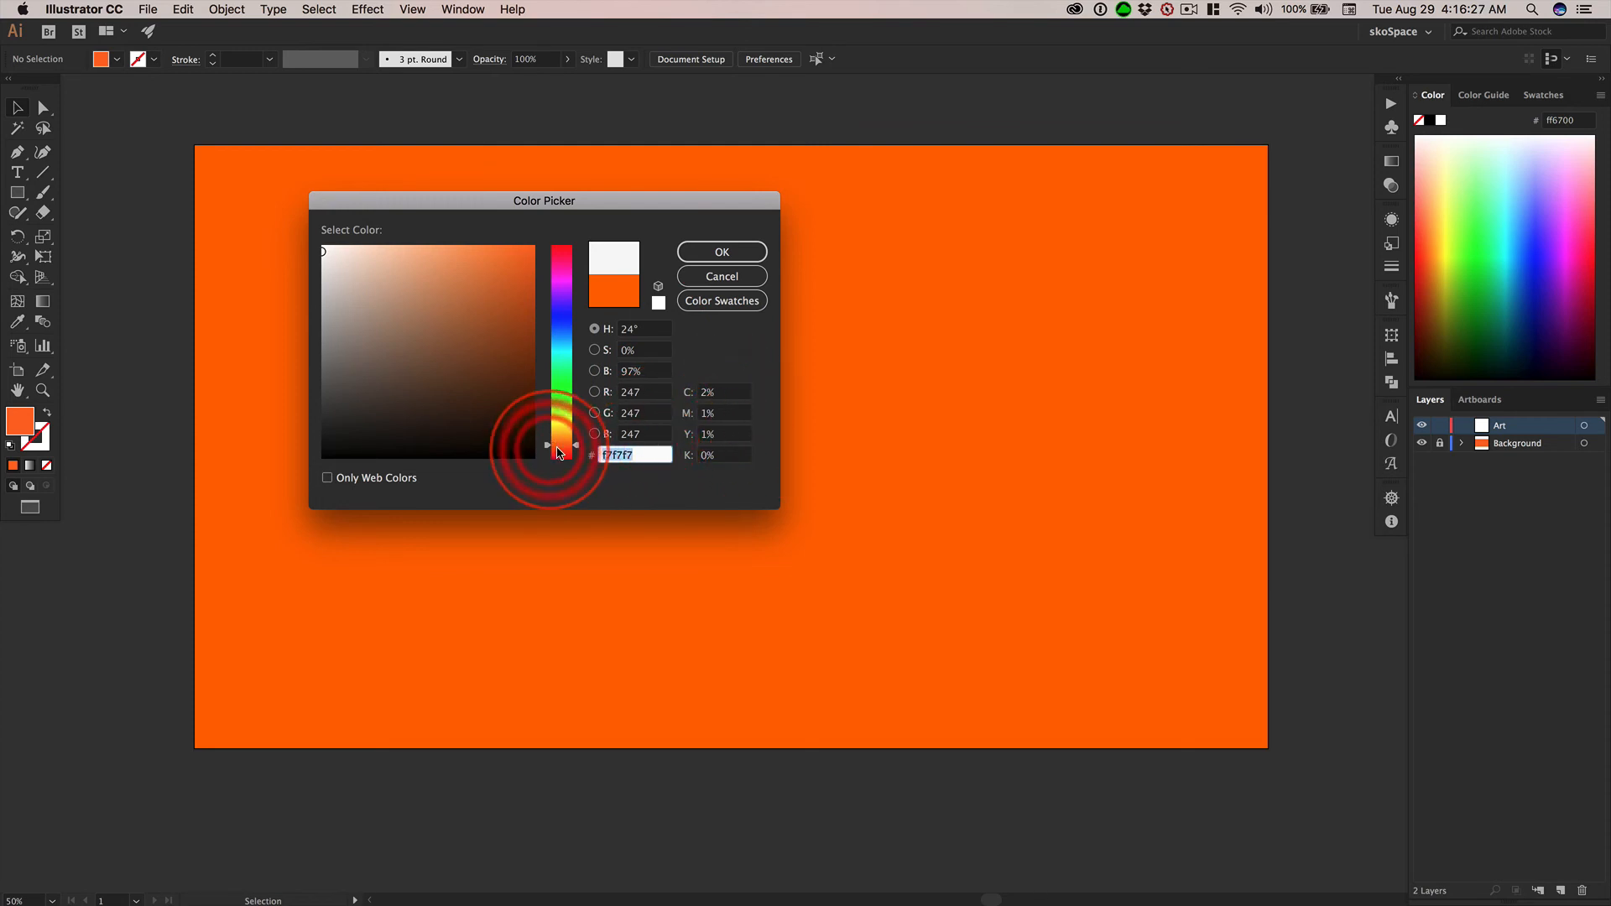
{"action": "left_click", "coordinate": [335, 256]}
{"action": "left_click_drag", "start_coordinate": [335, 256], "coordinate": [314, 237]}
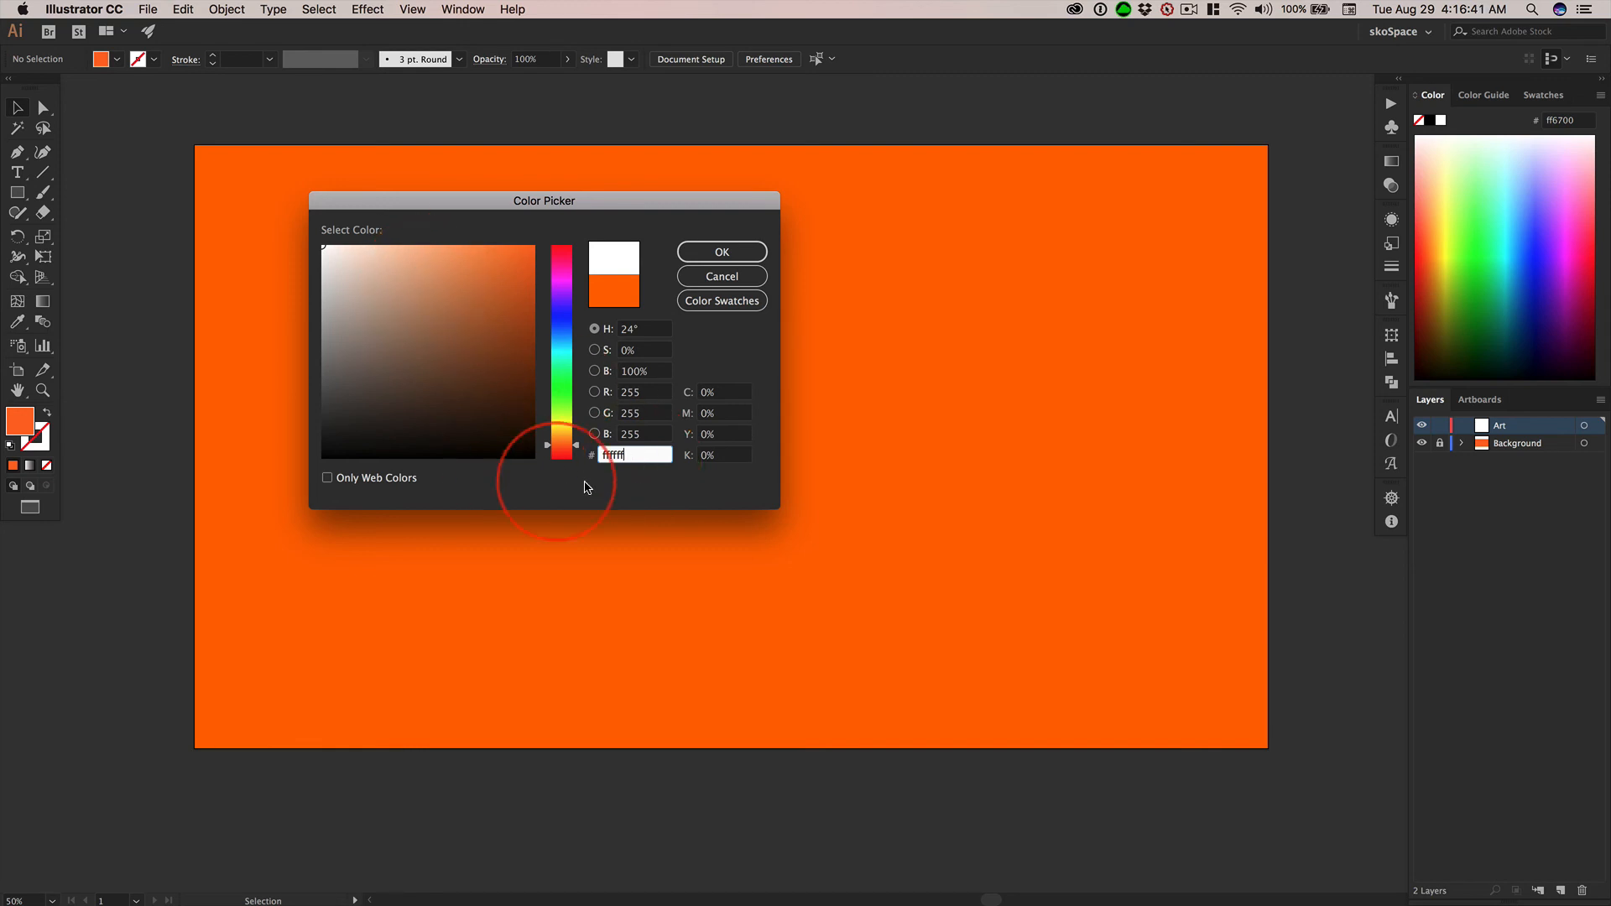
- Try near-black shades and pure black, 000000, for the fill color
{"action": "left_click", "coordinate": [505, 432]}
{"action": "left_click_drag", "start_coordinate": [521, 442], "coordinate": [557, 467]}
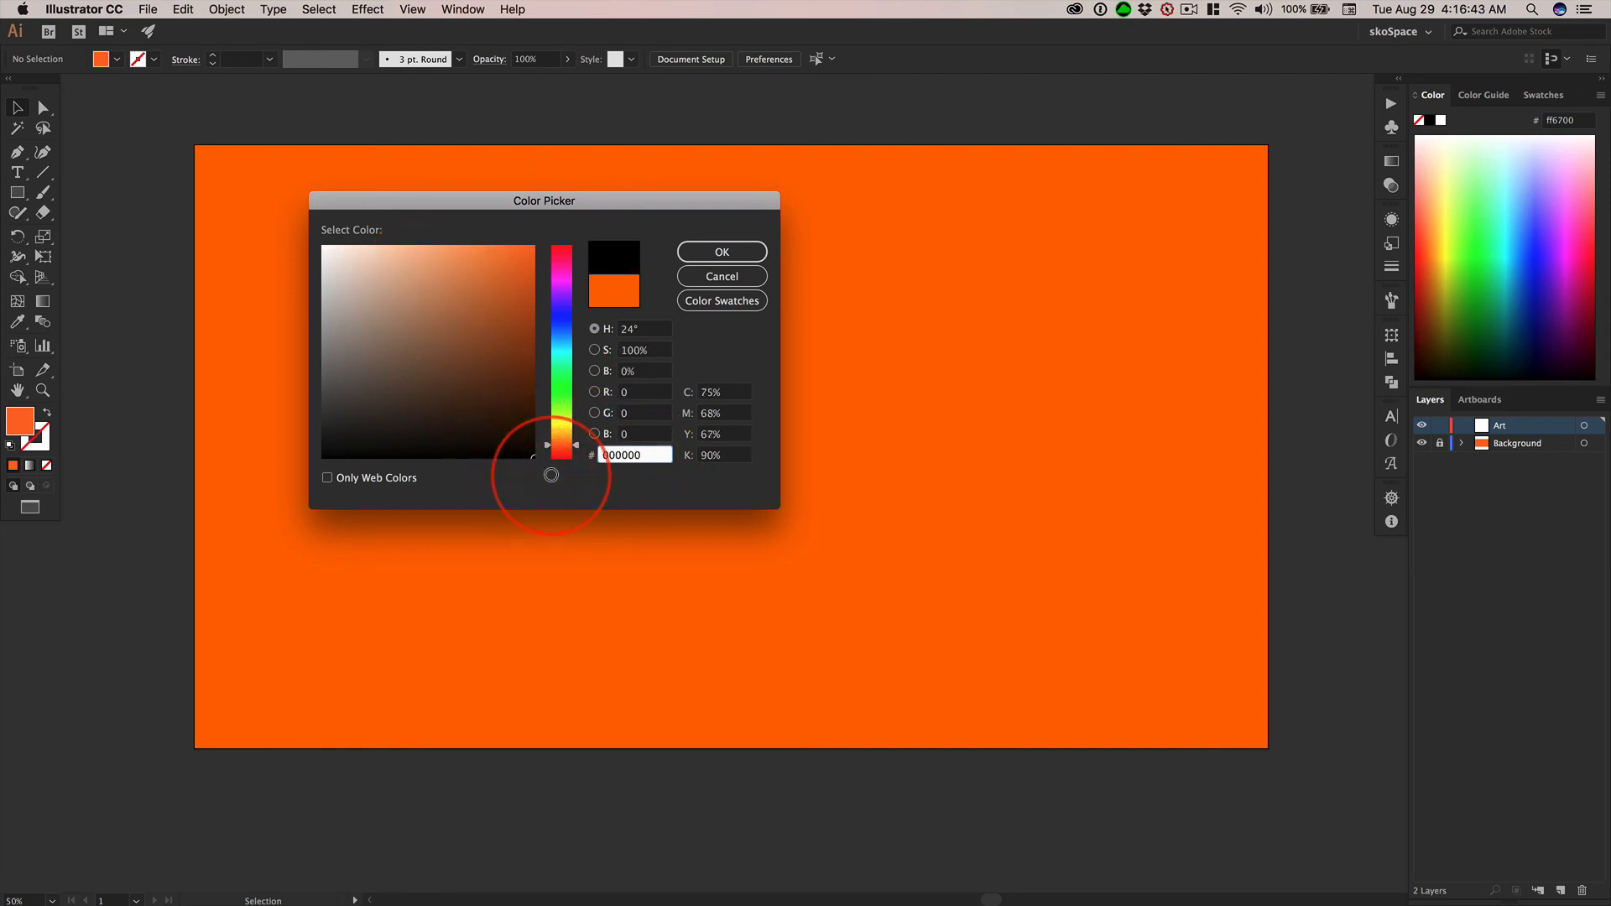
{"action": "left_click", "coordinate": [474, 455]}
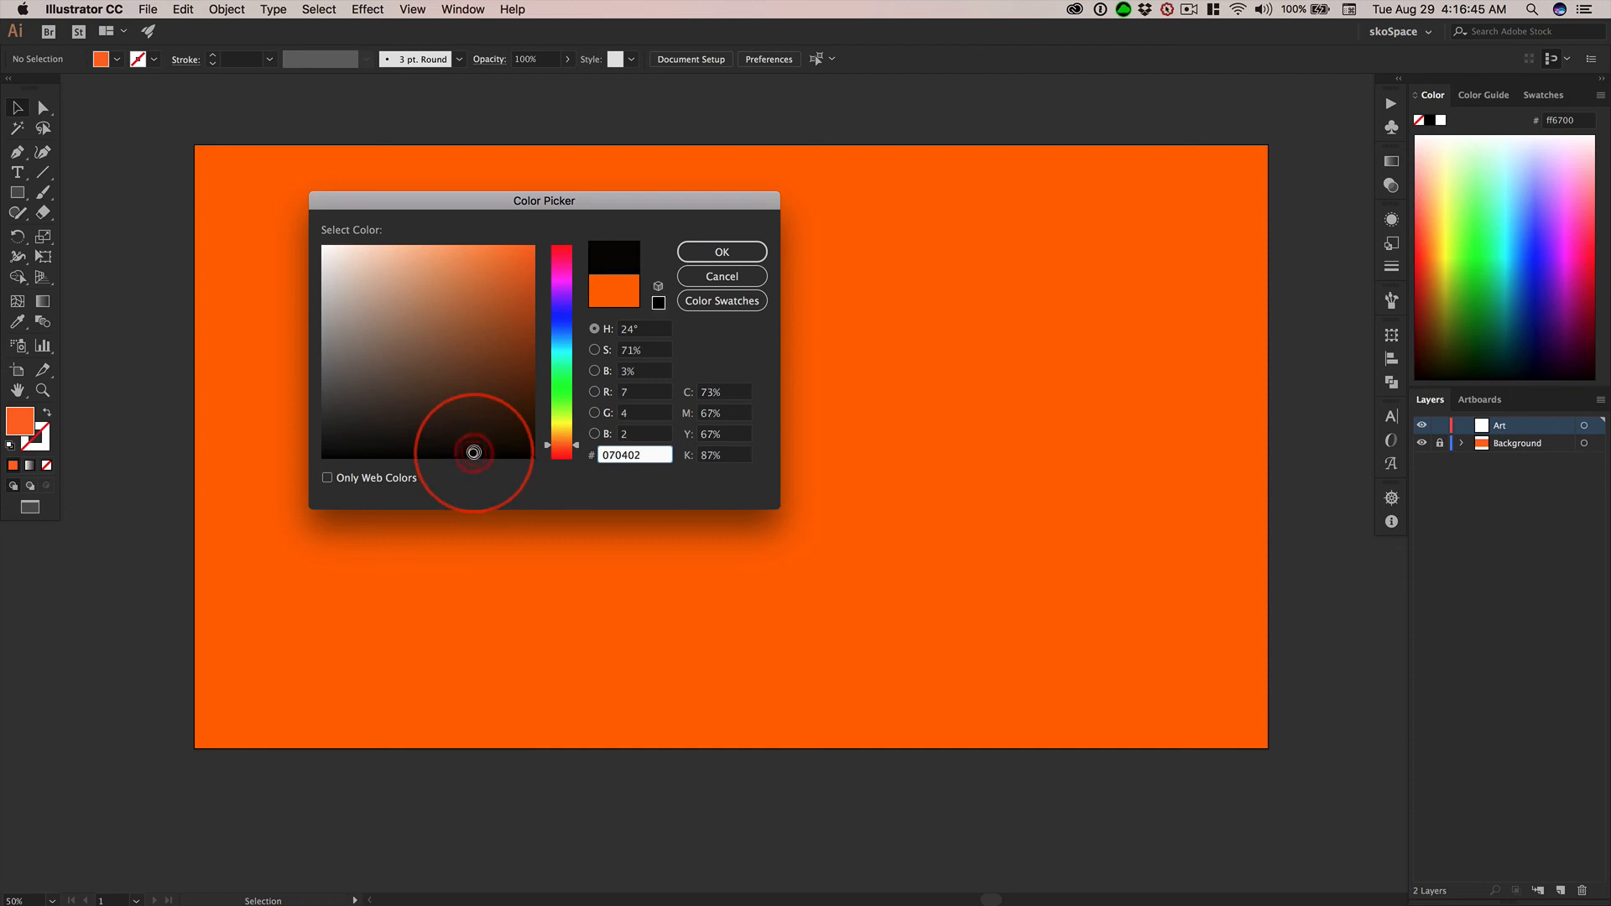
{"action": "left_click", "coordinate": [353, 456]}
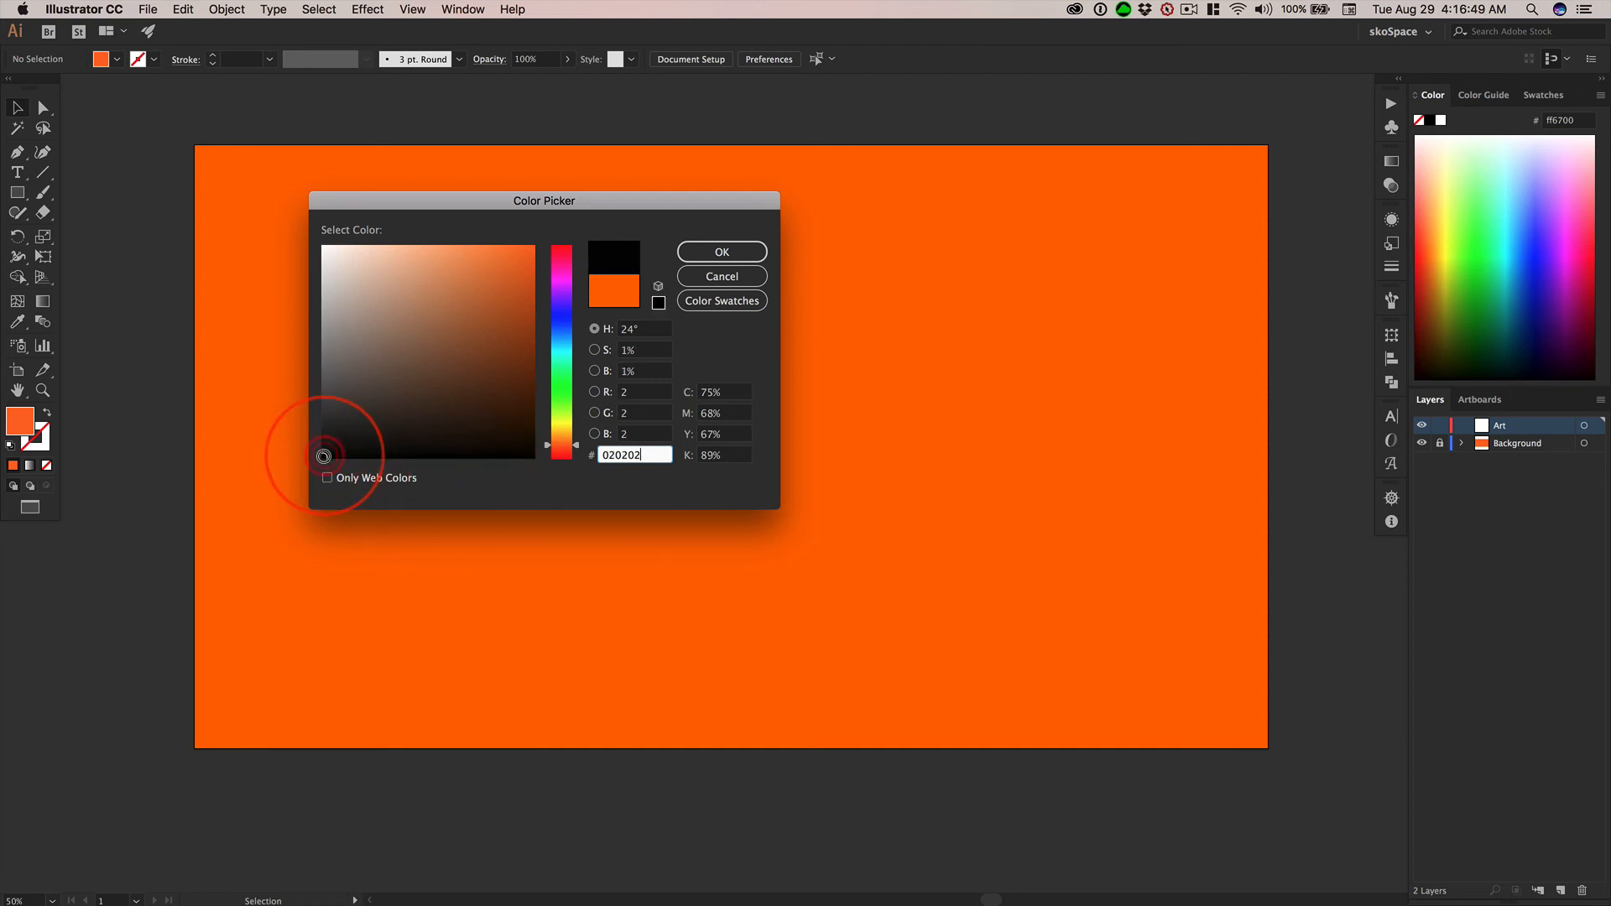
{"action": "left_click_drag", "start_coordinate": [323, 456], "coordinate": [320, 469]}
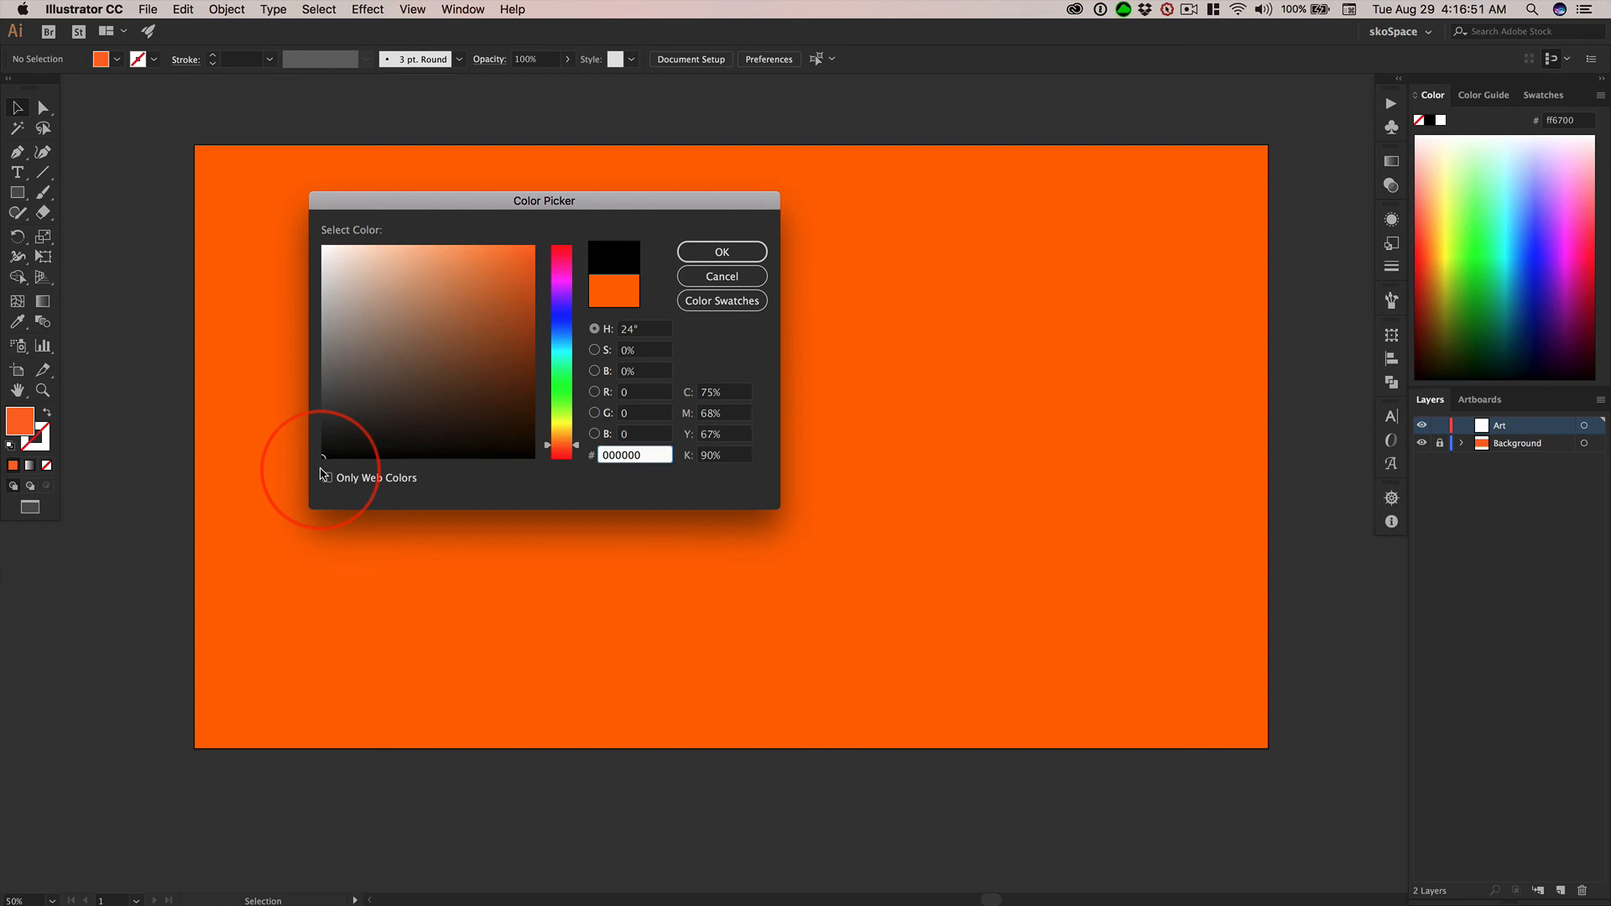
- Switch the fill color back to pure white, ffffff, and apply it
{"action": "left_click", "coordinate": [322, 247]}
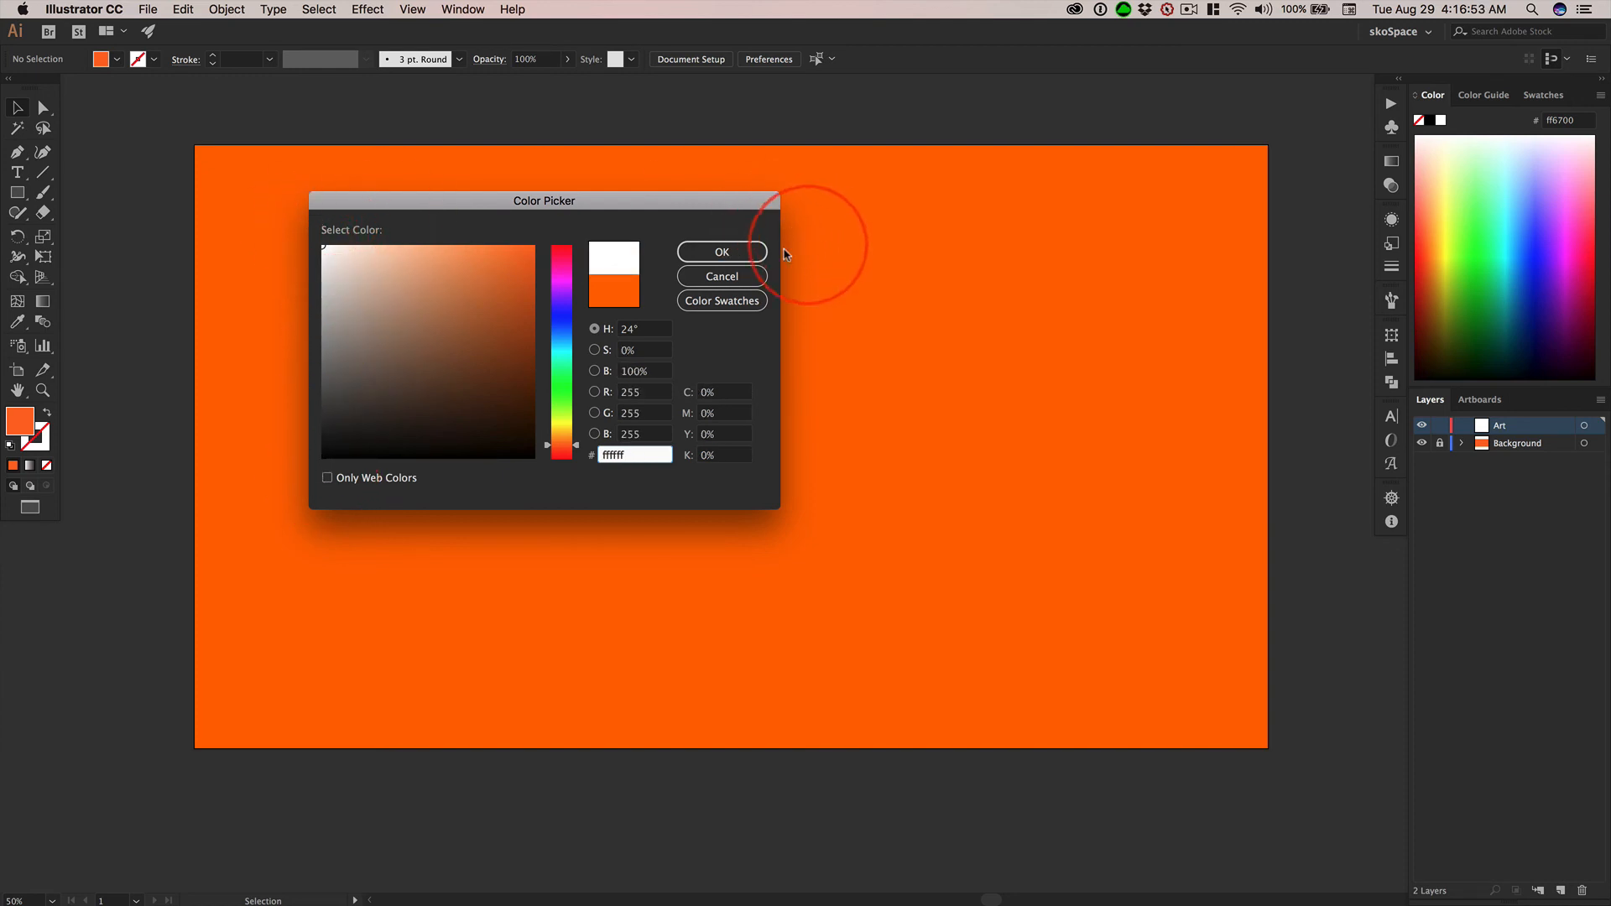
{"action": "left_click", "coordinate": [727, 253]}
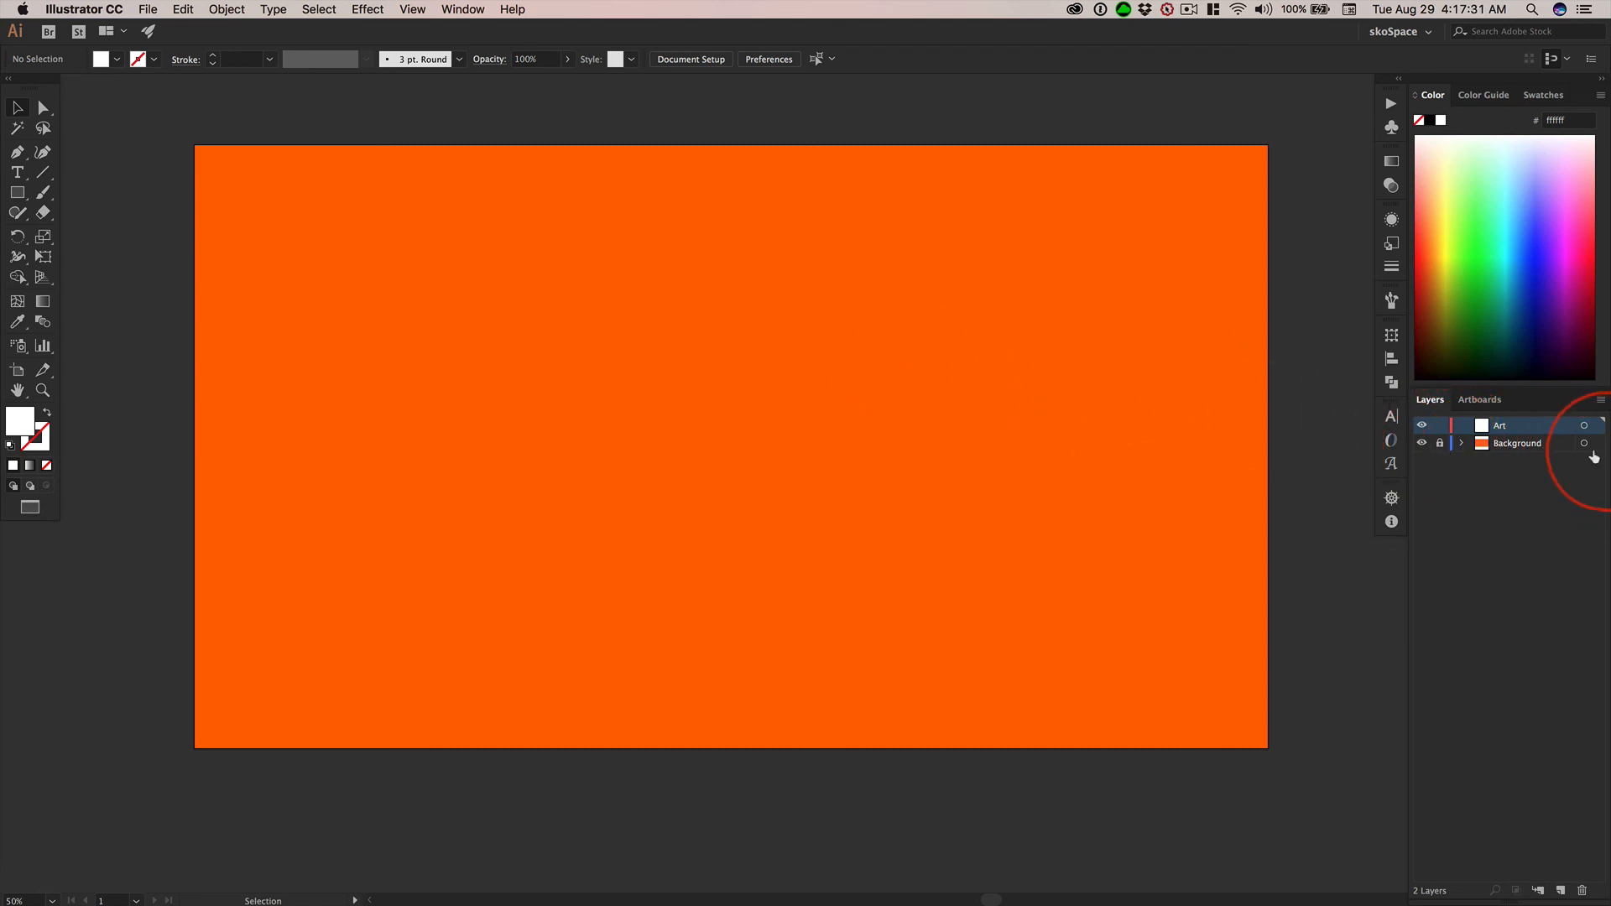
- Try moving the orange rectangle with the Background layer unlocked, then undo the move and relock the layer
{"action": "left_click", "coordinate": [1440, 443]}
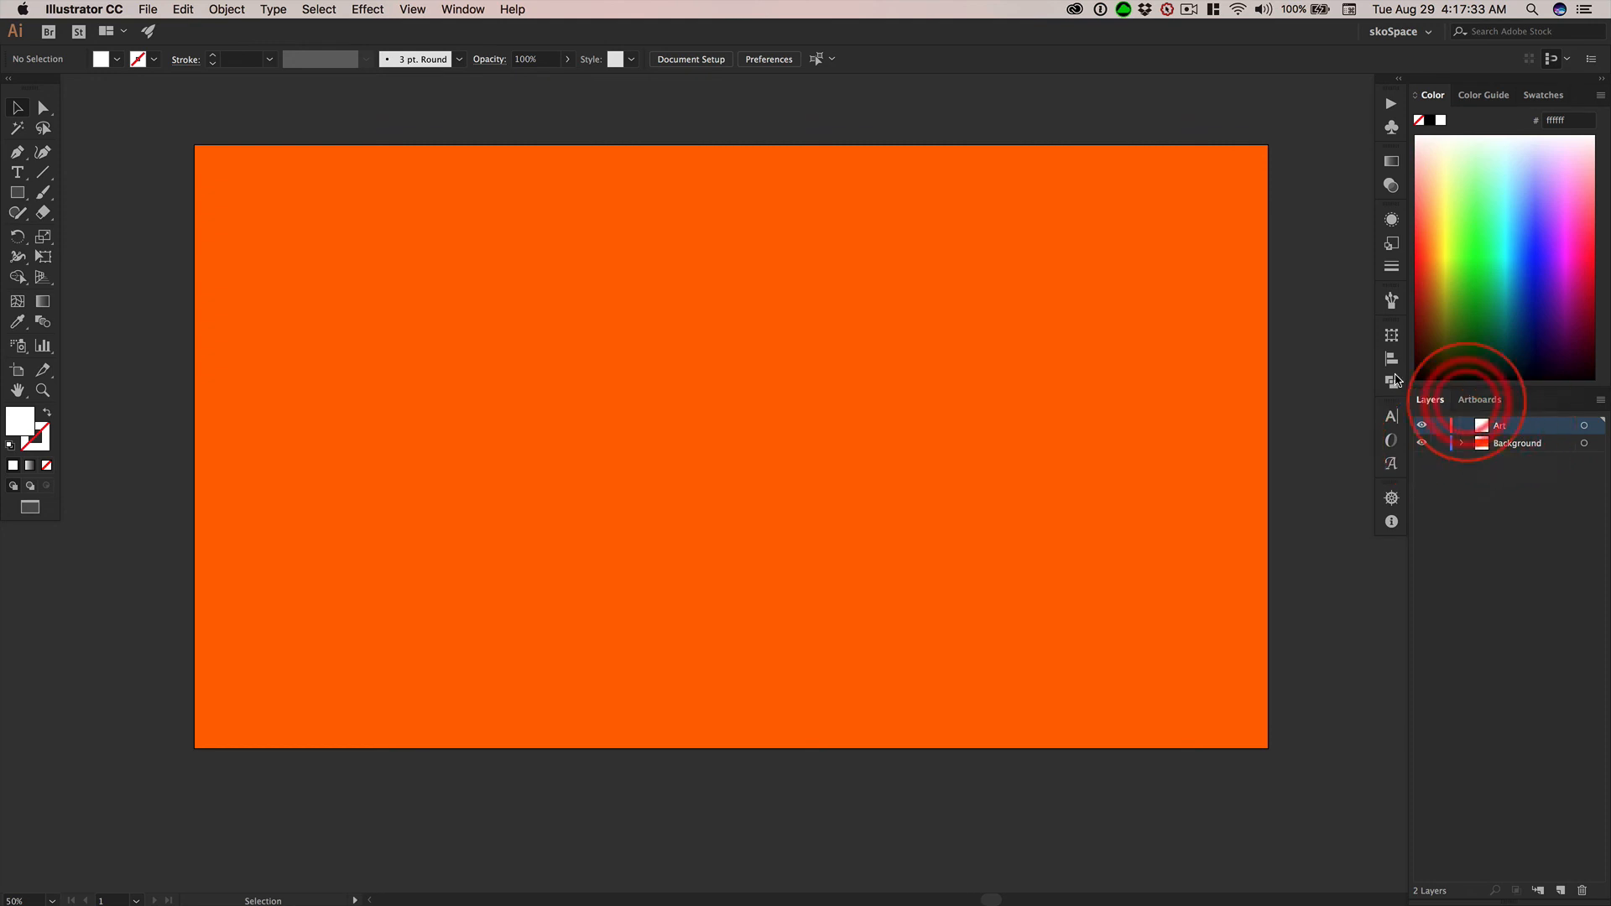
{"action": "left_click_drag", "start_coordinate": [954, 307], "coordinate": [1402, 187]}
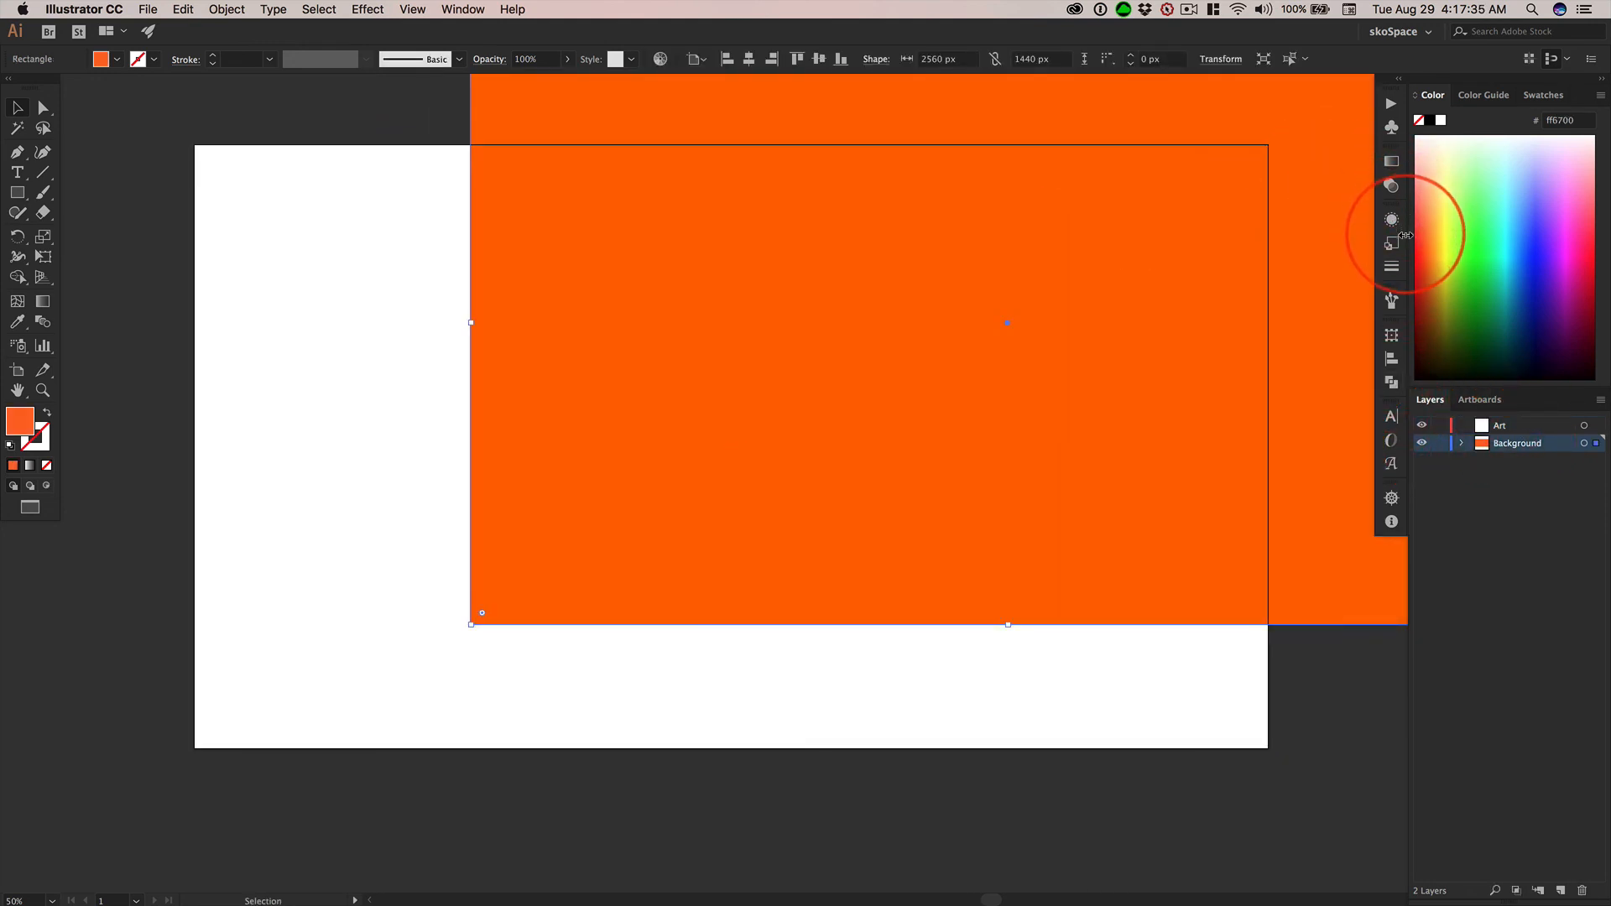
{"action": "key", "text": "super+z"}
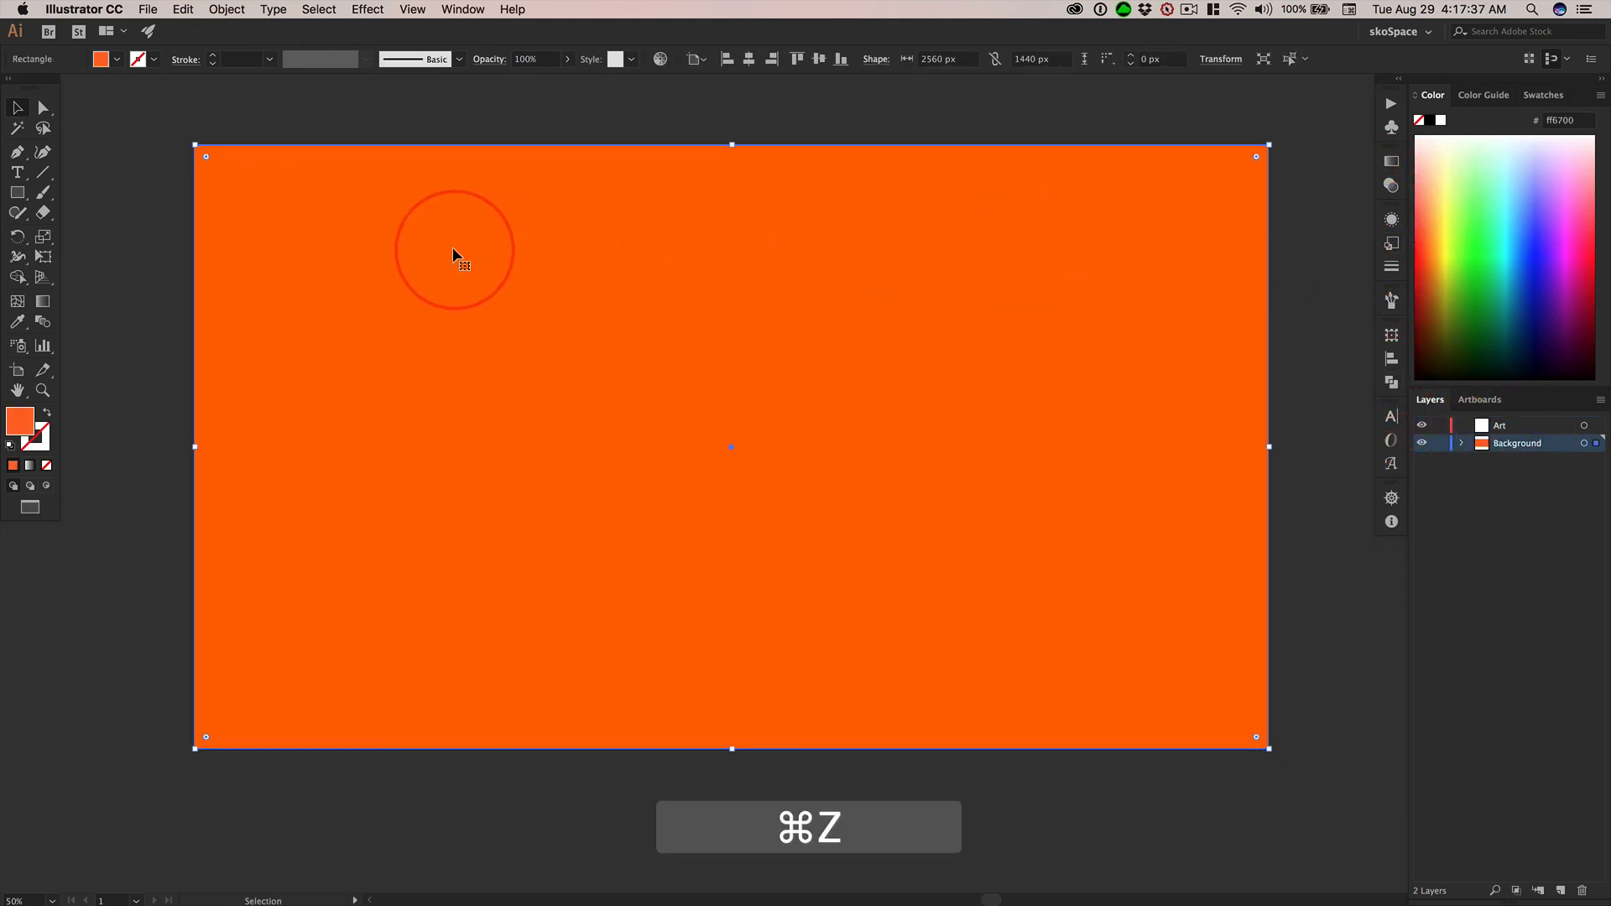
{"action": "left_click", "coordinate": [1445, 445]}
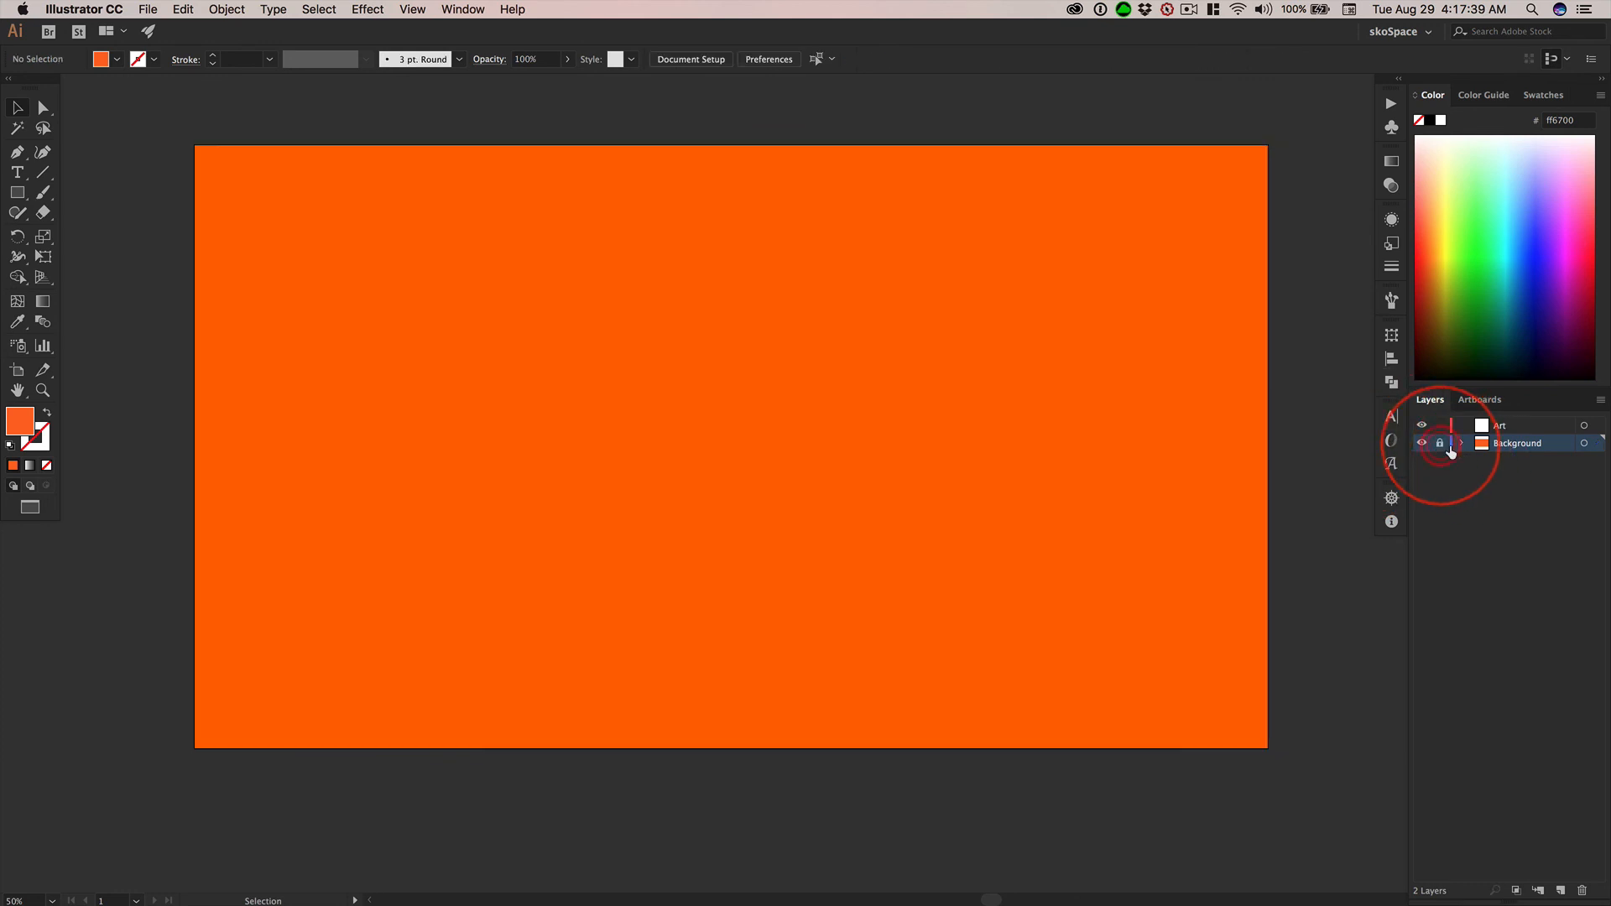